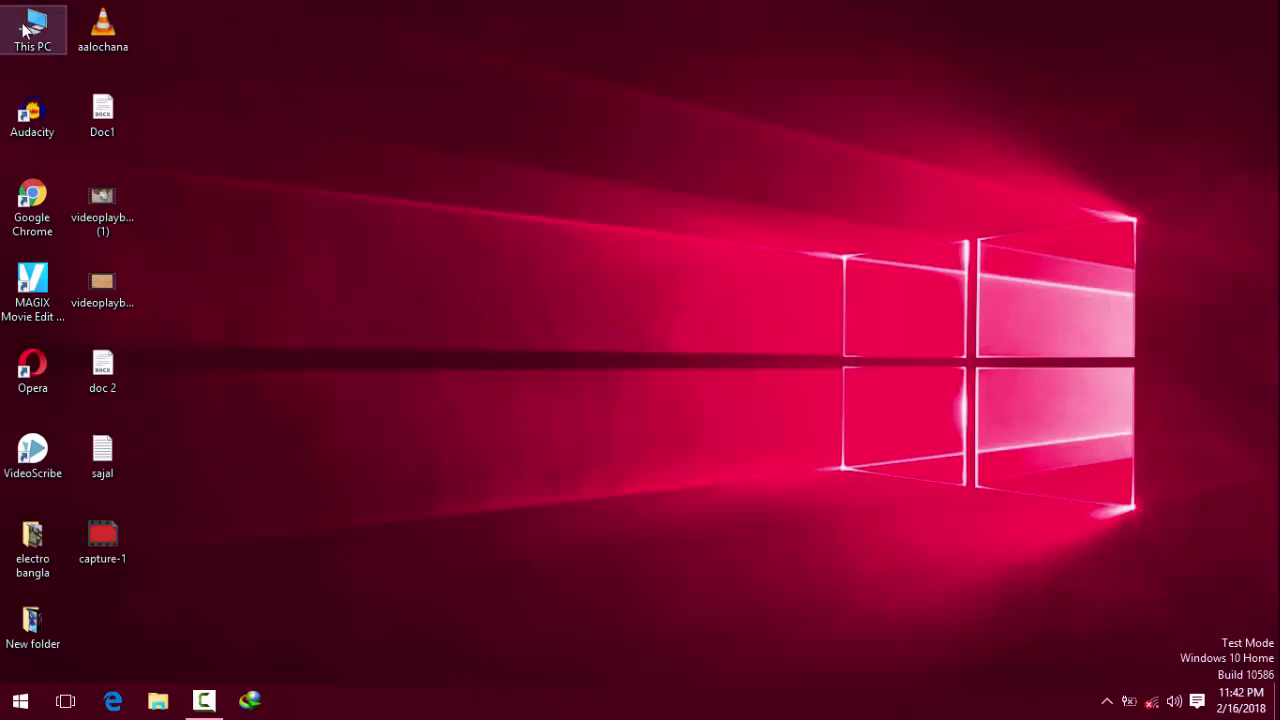
Step: View the computer's system properties from This PC in a maximized window, and close it
double_click(58, 50)
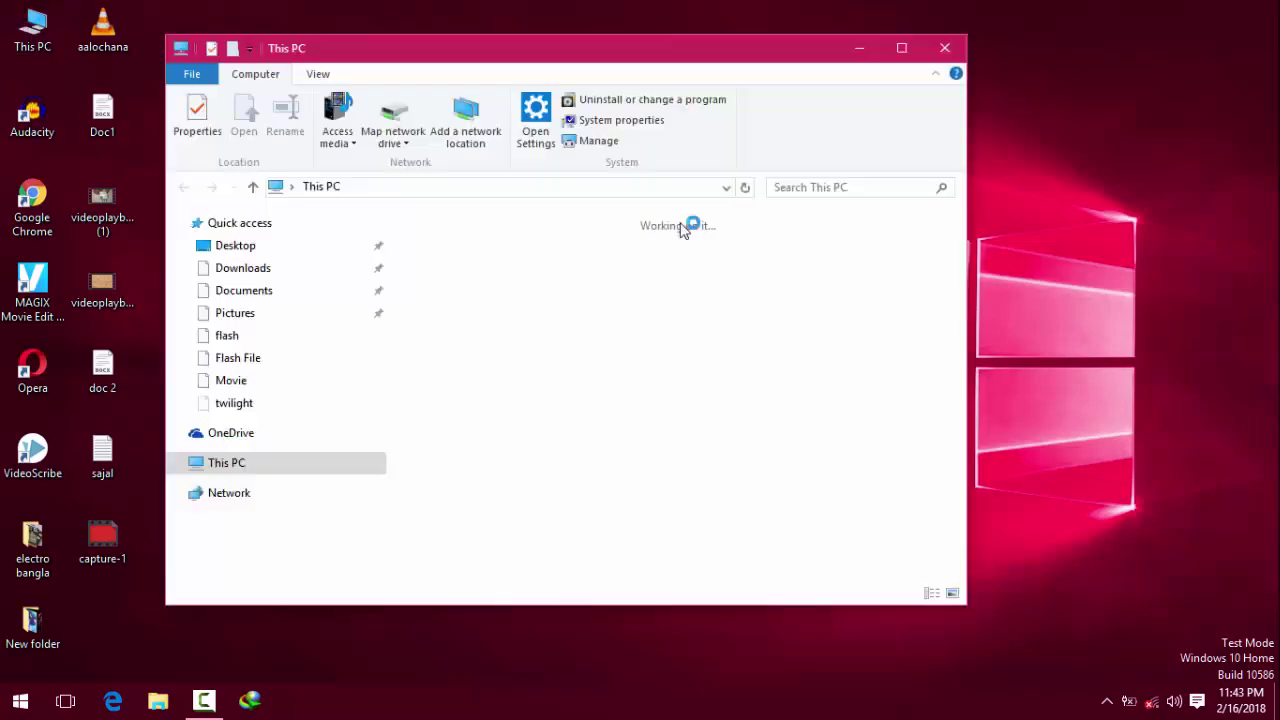
left_click(620, 120)
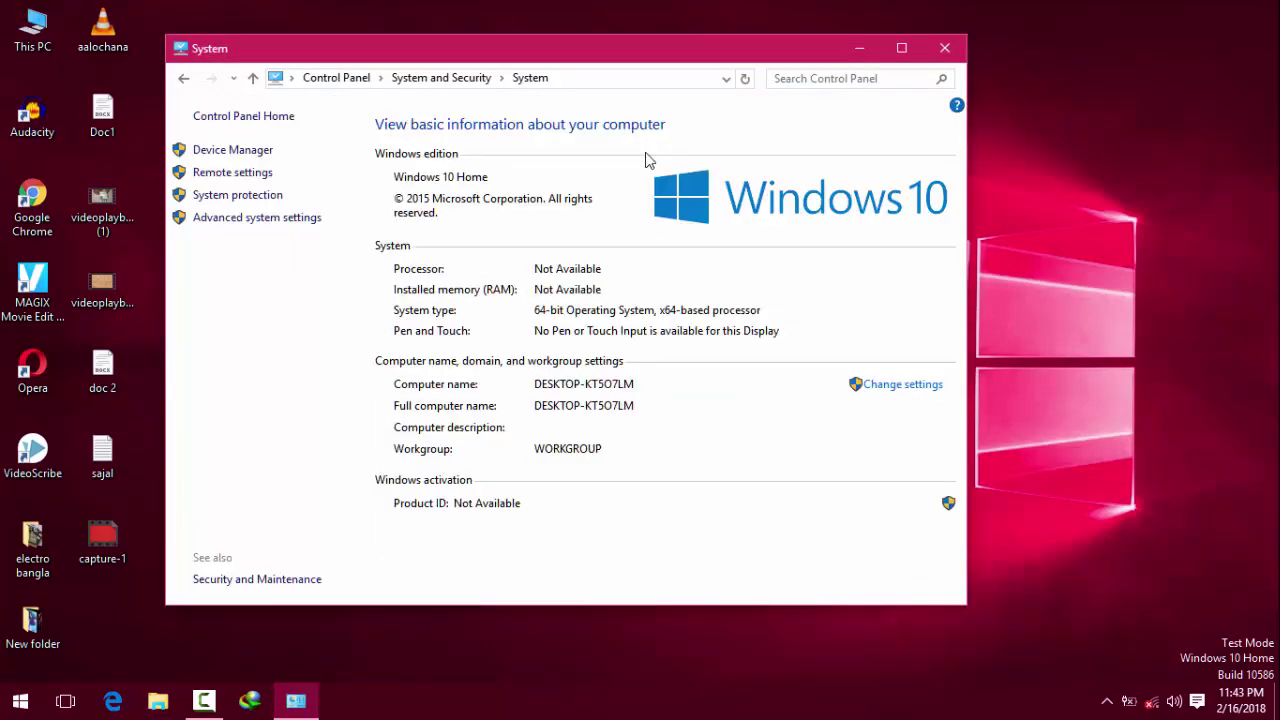
left_click(902, 49)
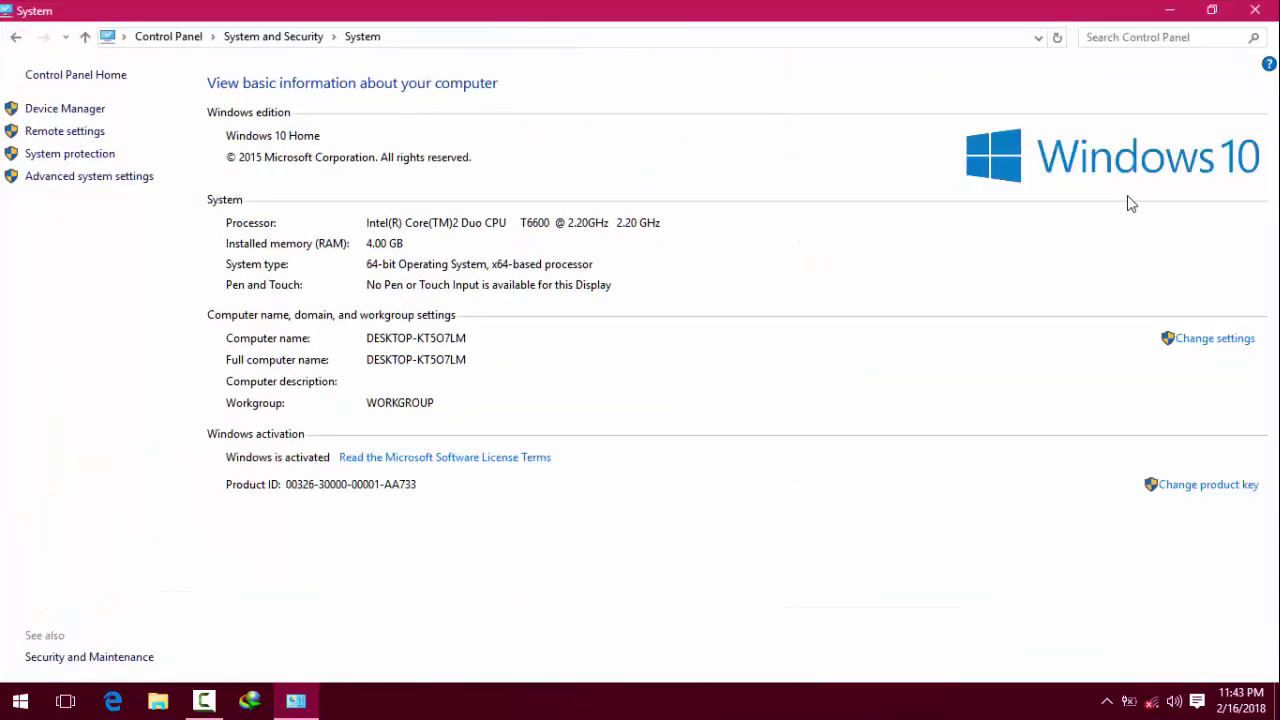
left_click(1255, 10)
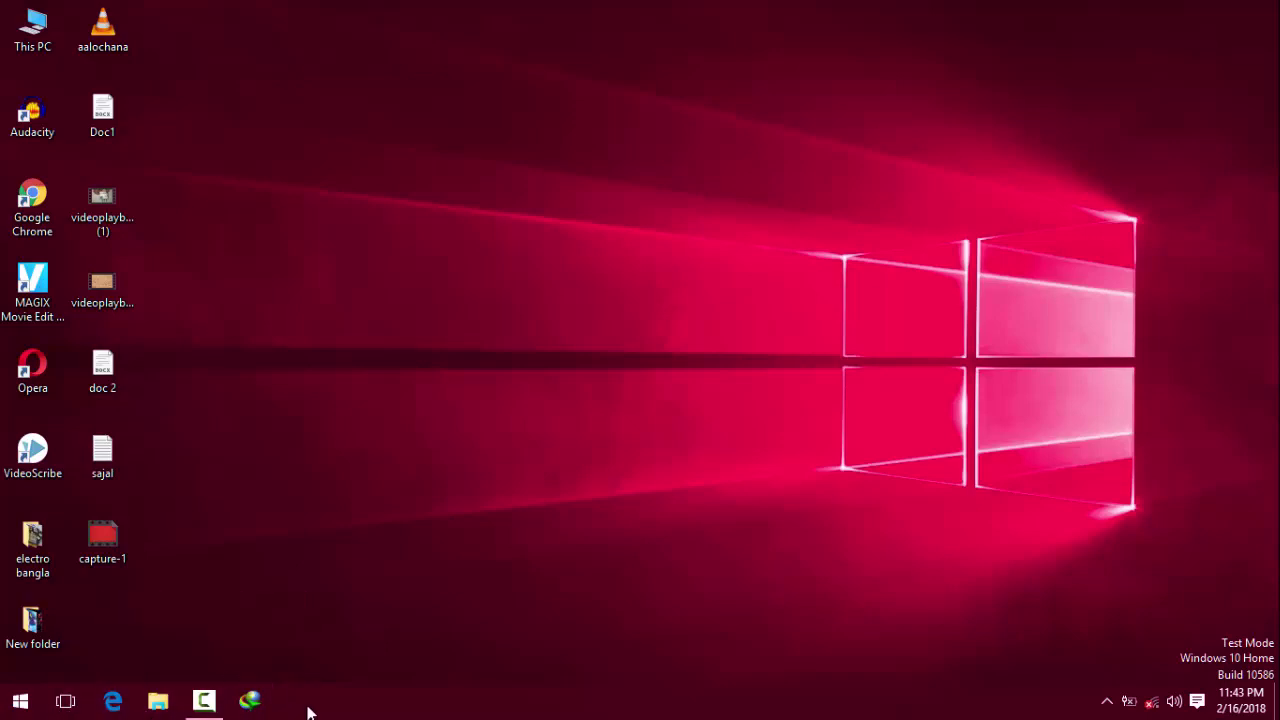
Step: Launch Google Chrome from the desktop and minimize its window so that it stays running on the taskbar
double_click(42, 212)
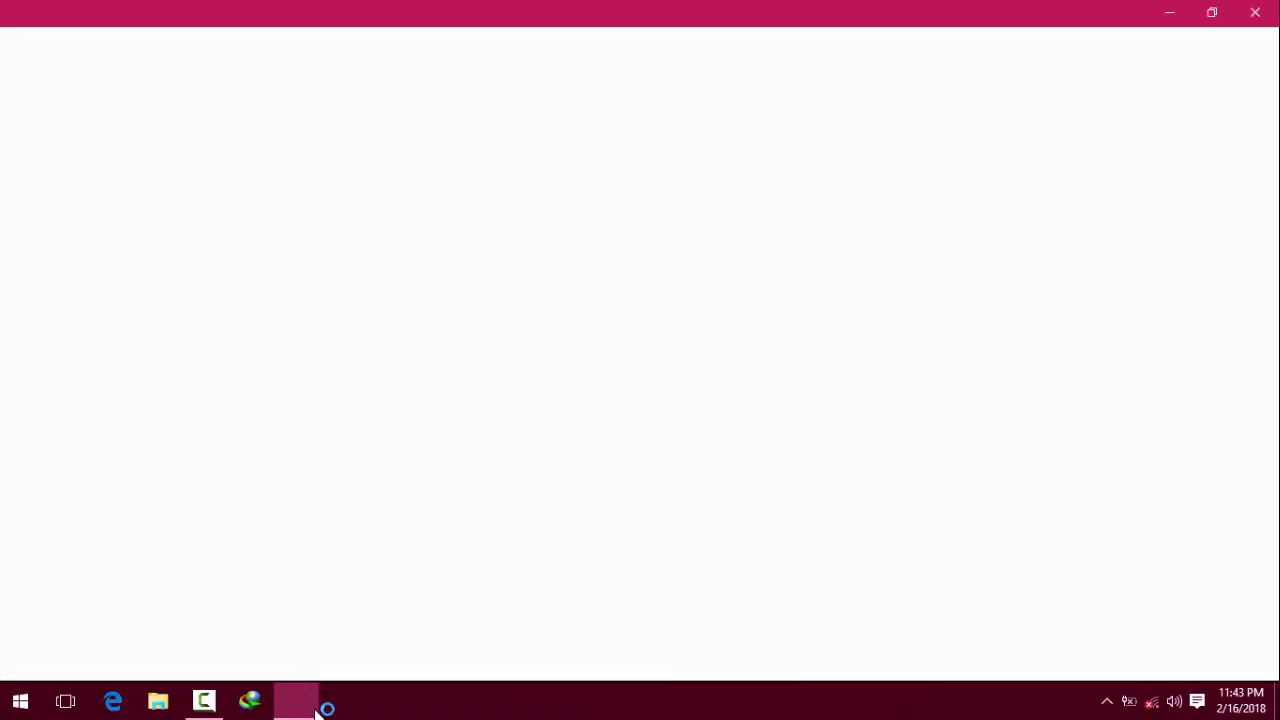
mouse_move(310, 705)
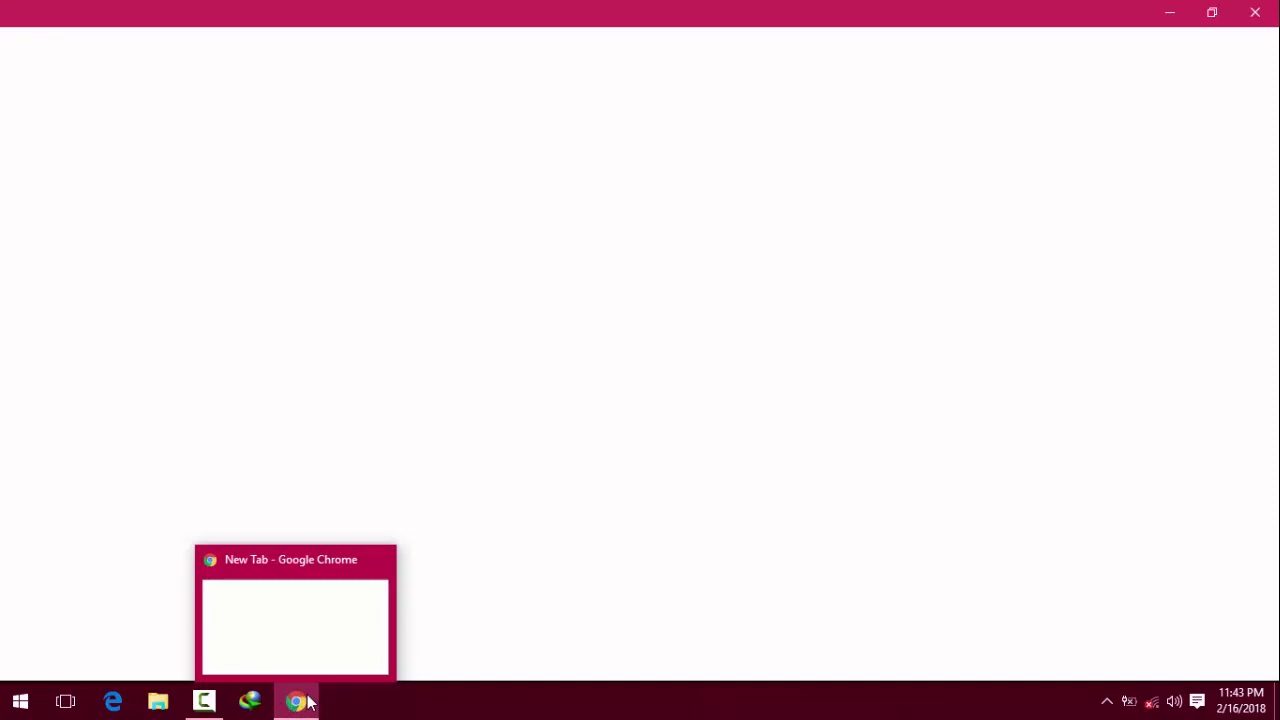
left_click(1171, 14)
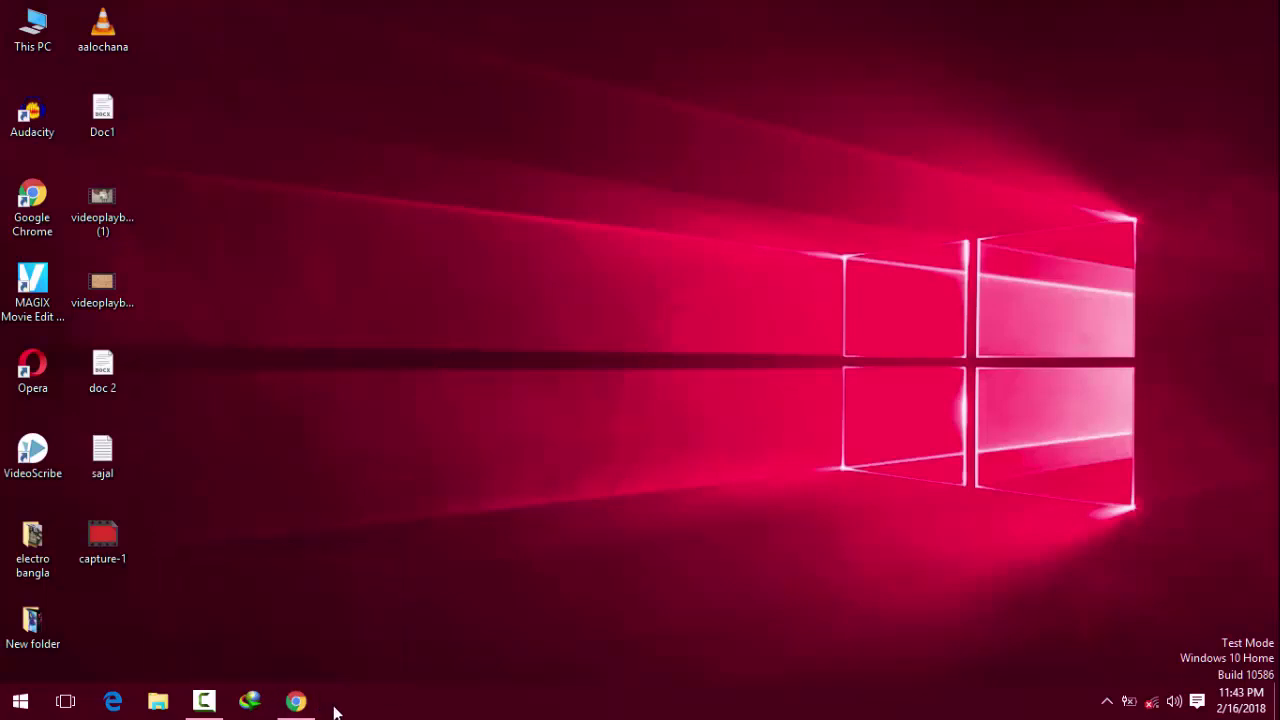
Step: Pin the sajal text file to the taskbar and check its entry in the Notepad jump list
double_click(101, 452)
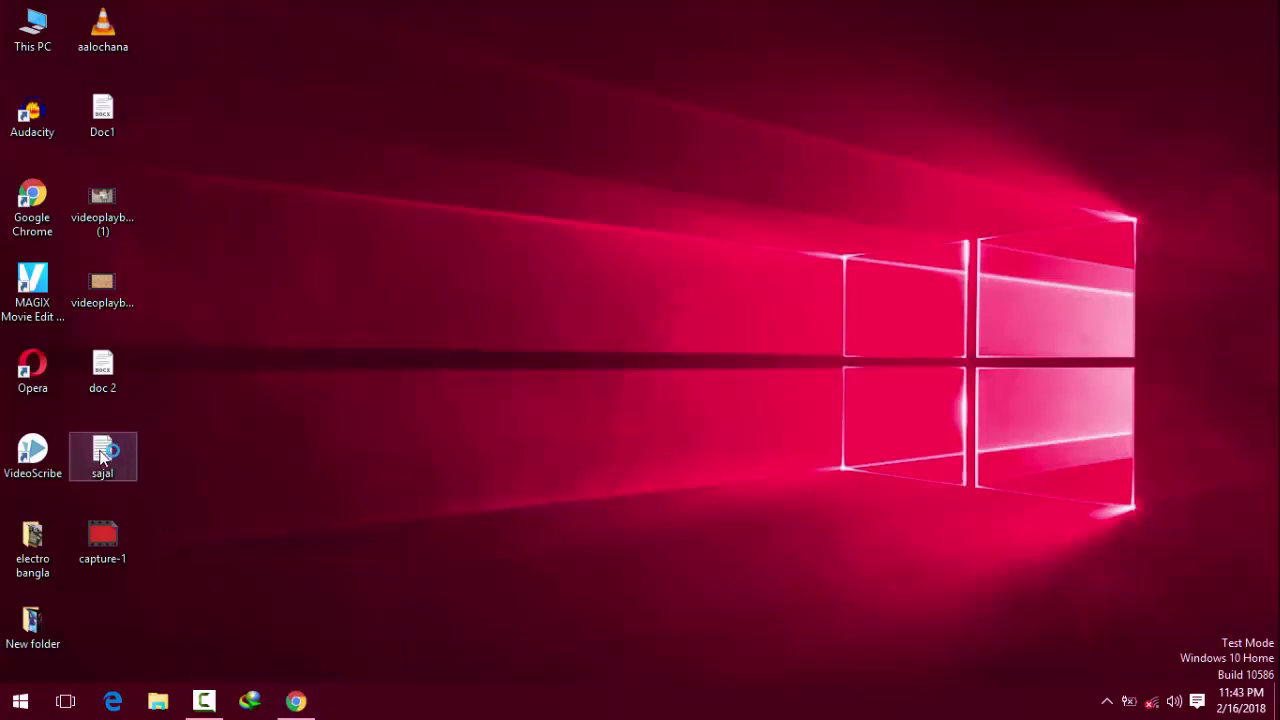
left_click_drag(101, 452, 366, 696)
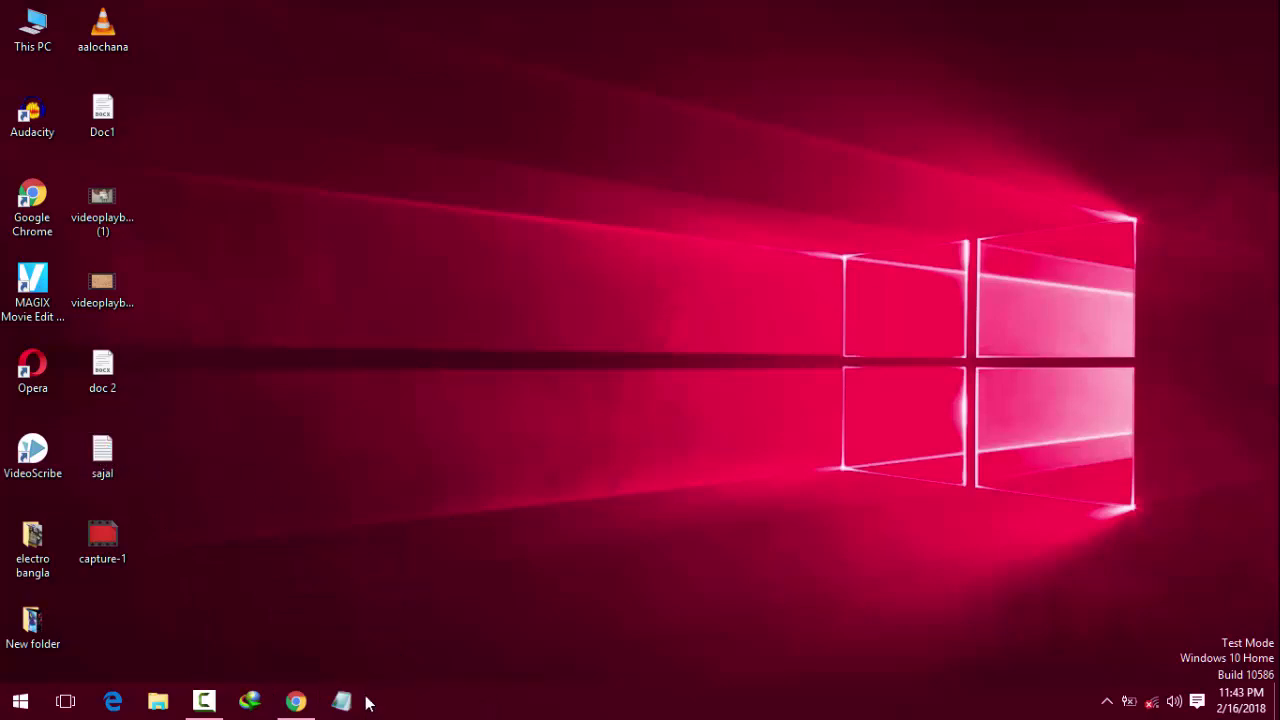
right_click(343, 703)
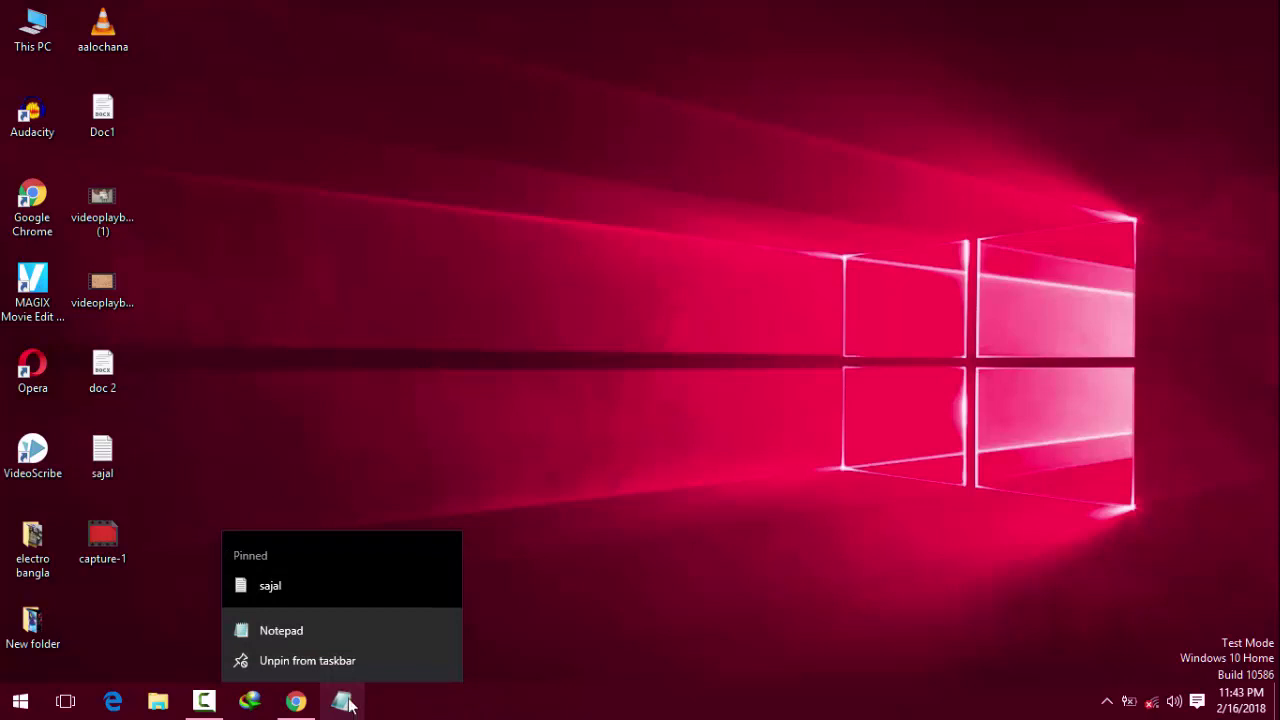
left_click(404, 470)
Step: Pin the electro bangla folder and the VideoScribe shortcut to the taskbar, and refresh the desktop
left_click_drag(40, 552, 408, 710)
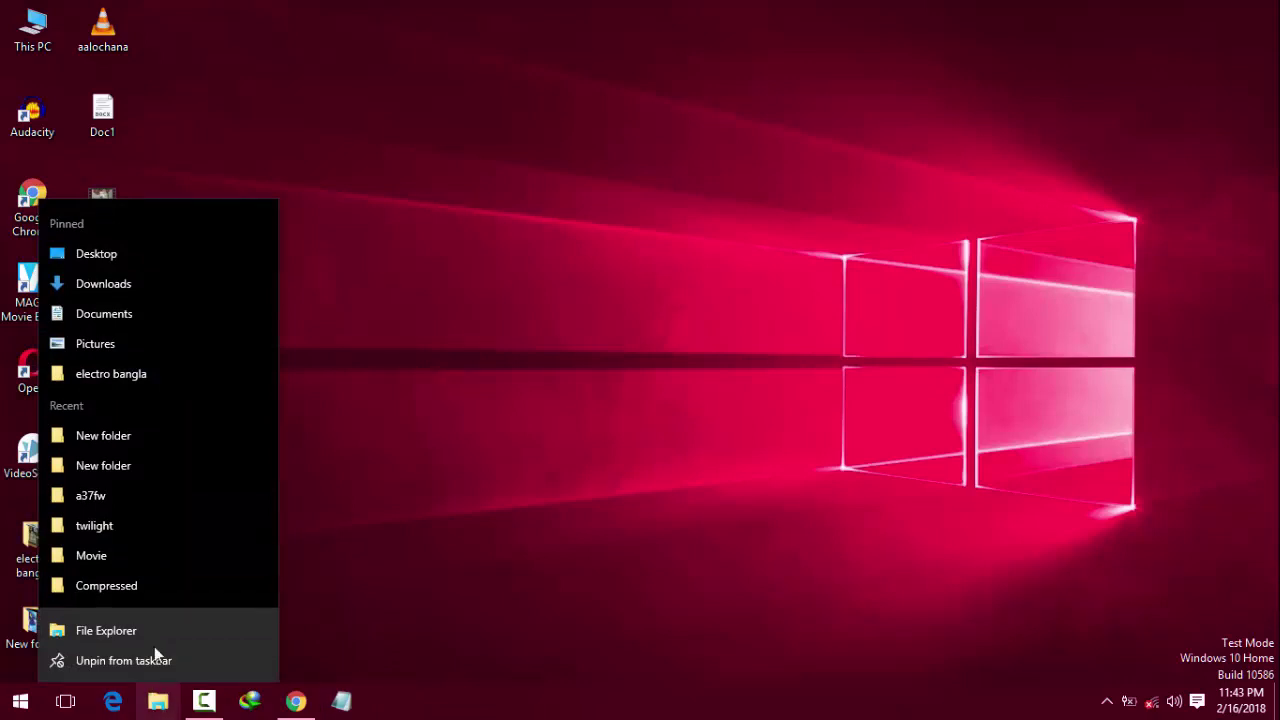
key("Escape")
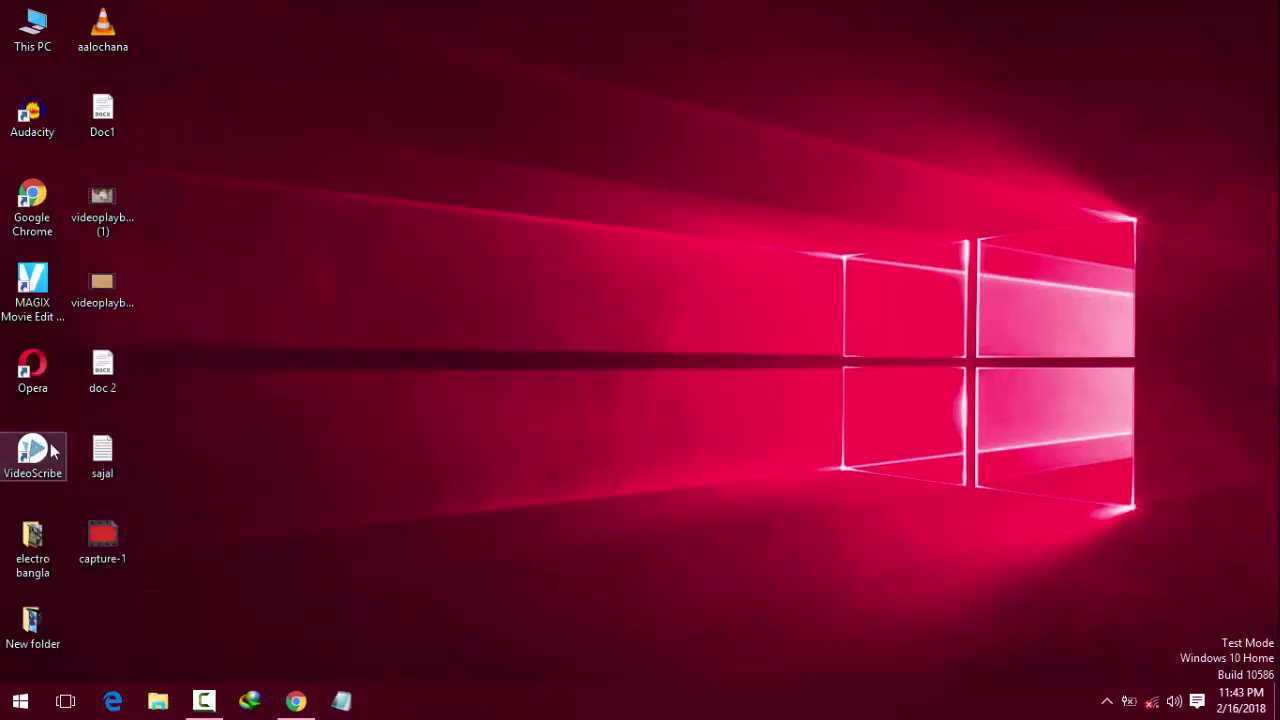
left_click_drag(35, 450, 432, 700)
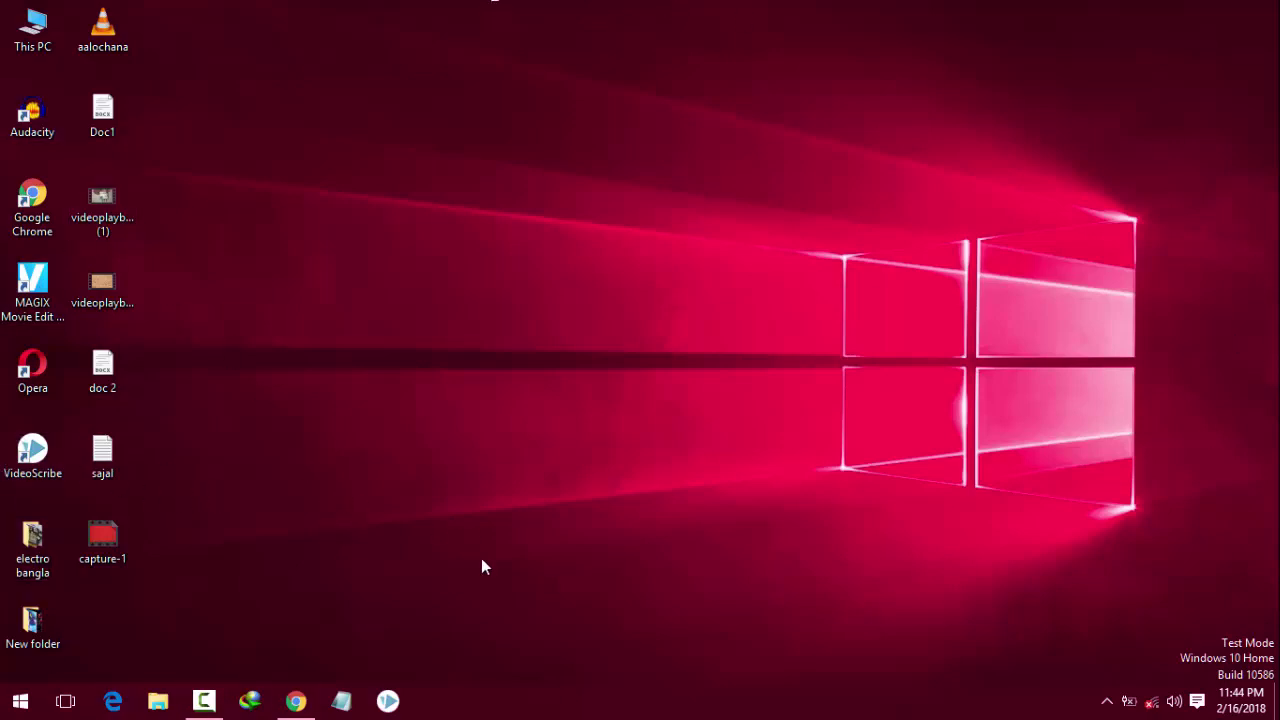
right_click(465, 413)
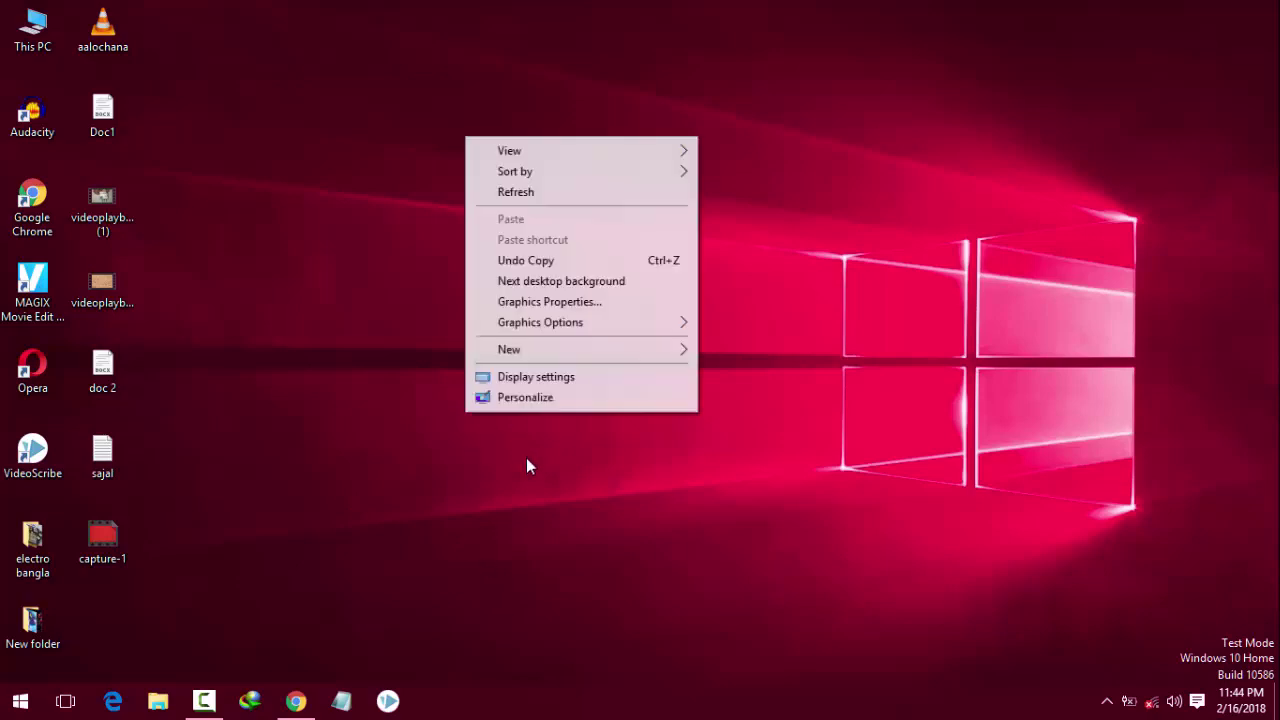
left_click(517, 192)
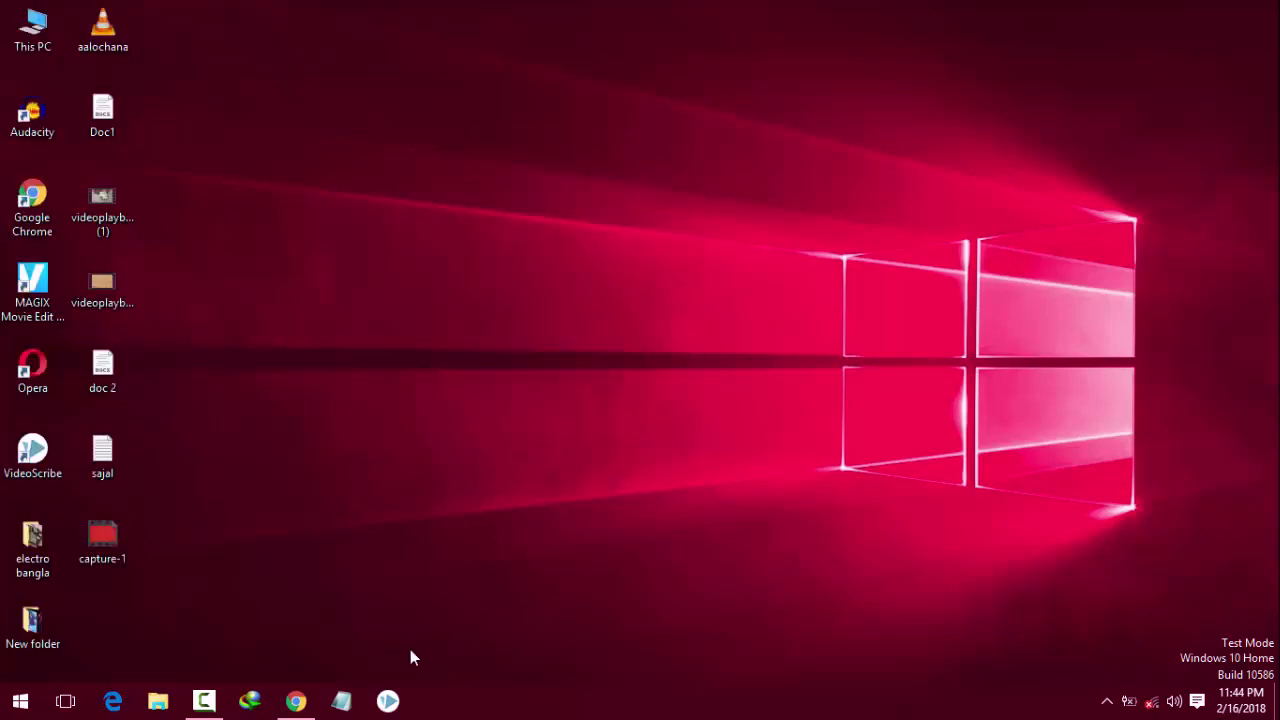
Step: Enable "Auto-hide the taskbar" in the taskbar properties, apply the change and close the dialog
right_click(440, 705)
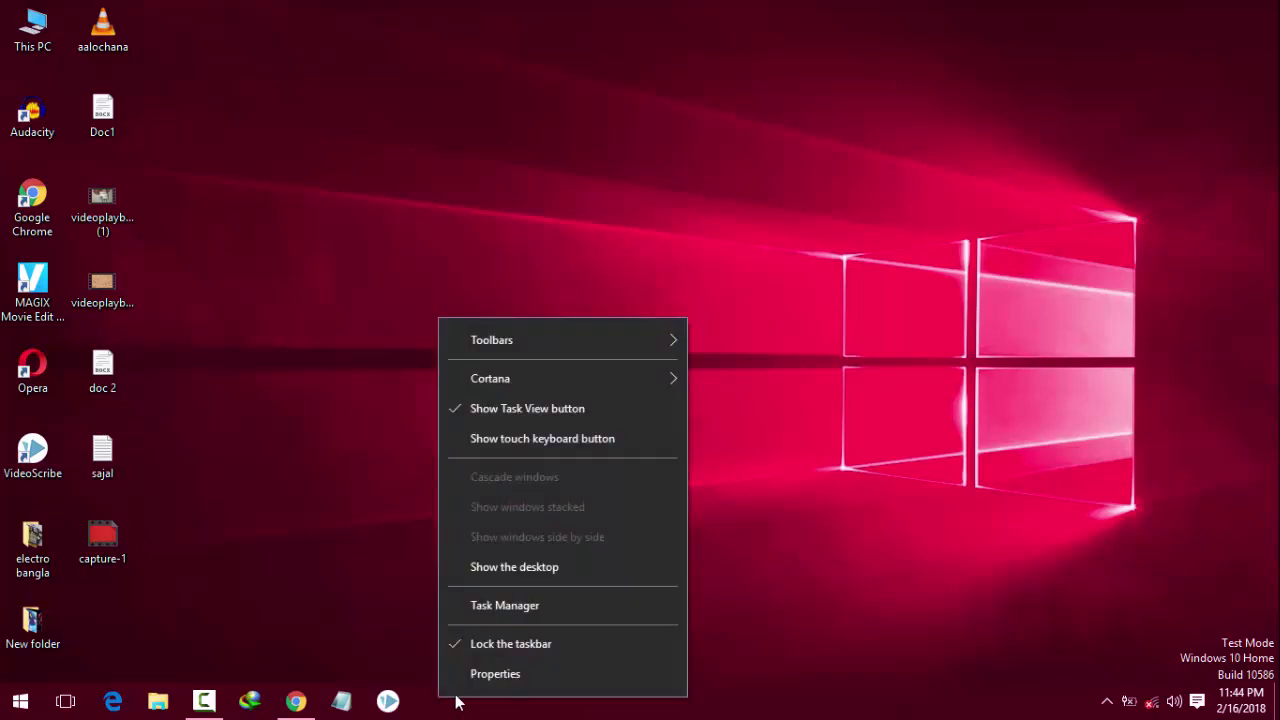
left_click(475, 685)
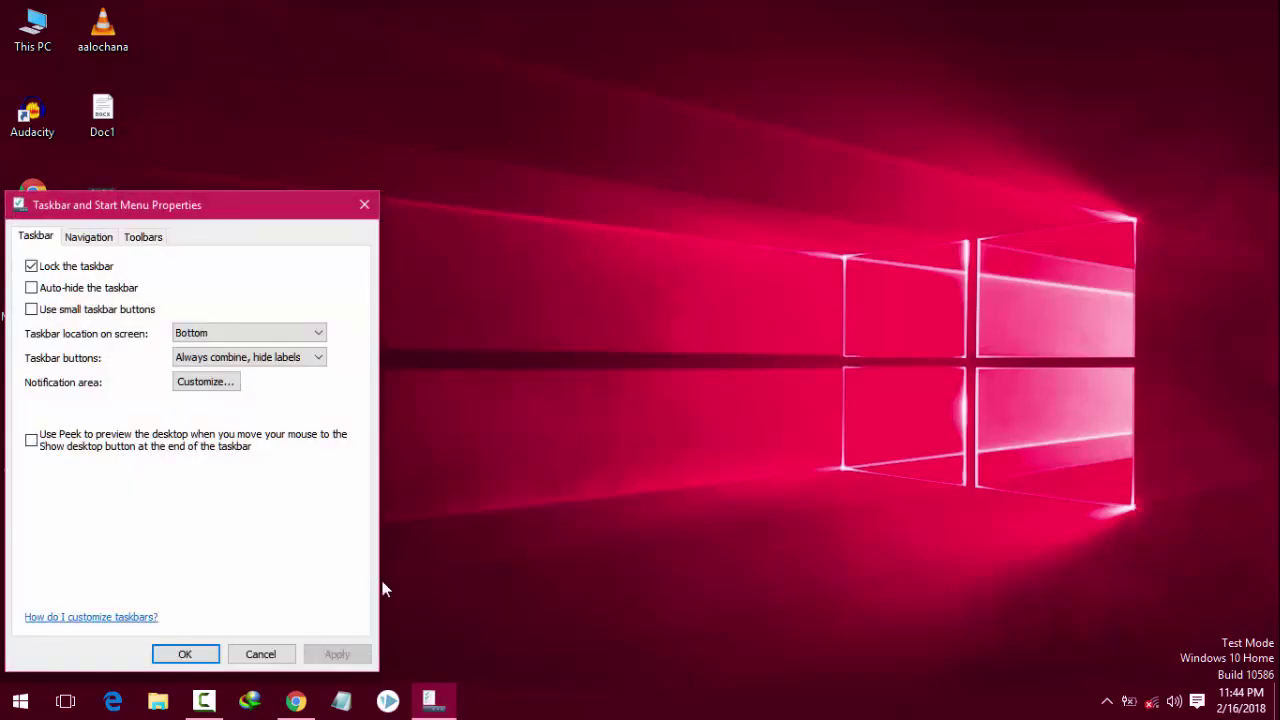
left_click_drag(281, 204, 794, 151)
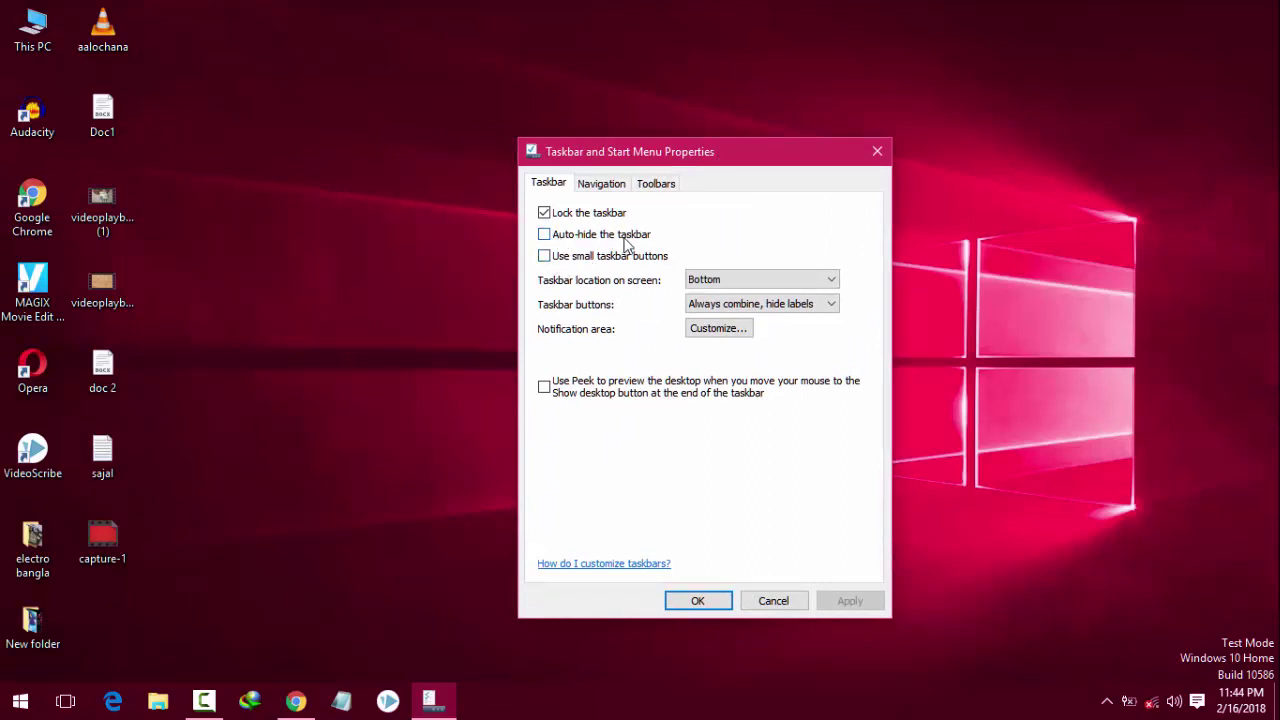
left_click(544, 236)
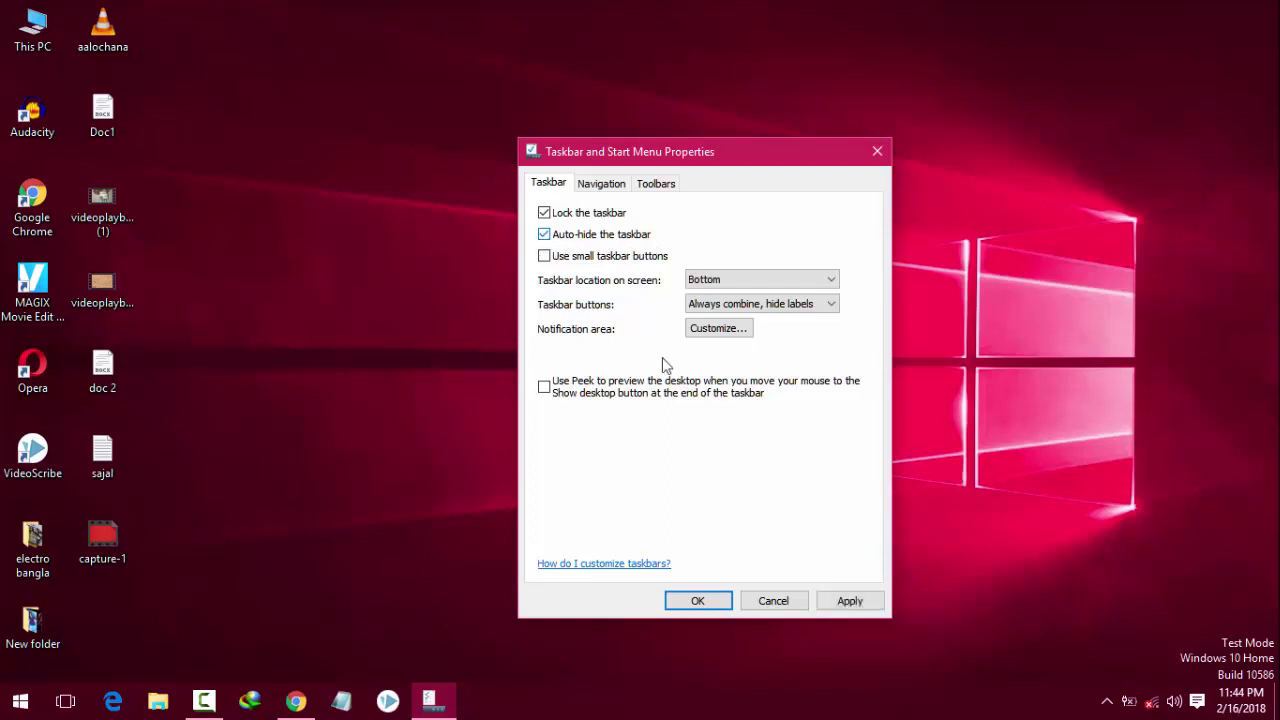
left_click(850, 598)
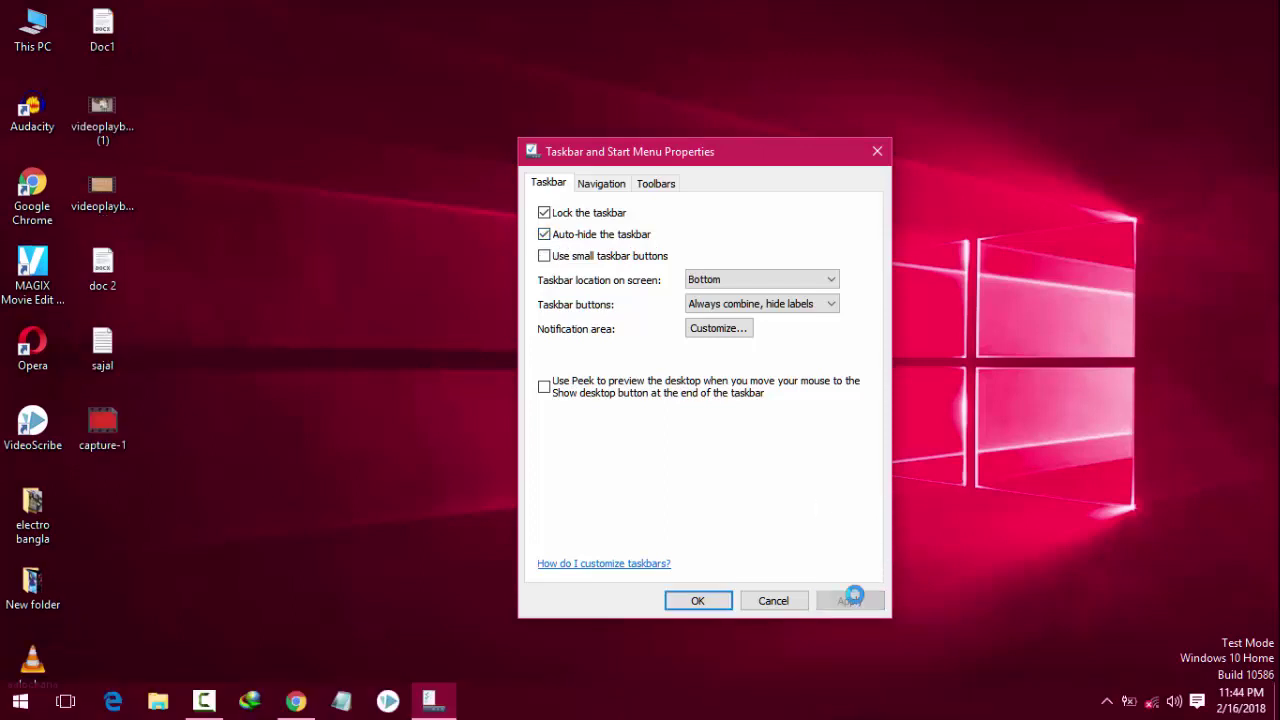
left_click(690, 601)
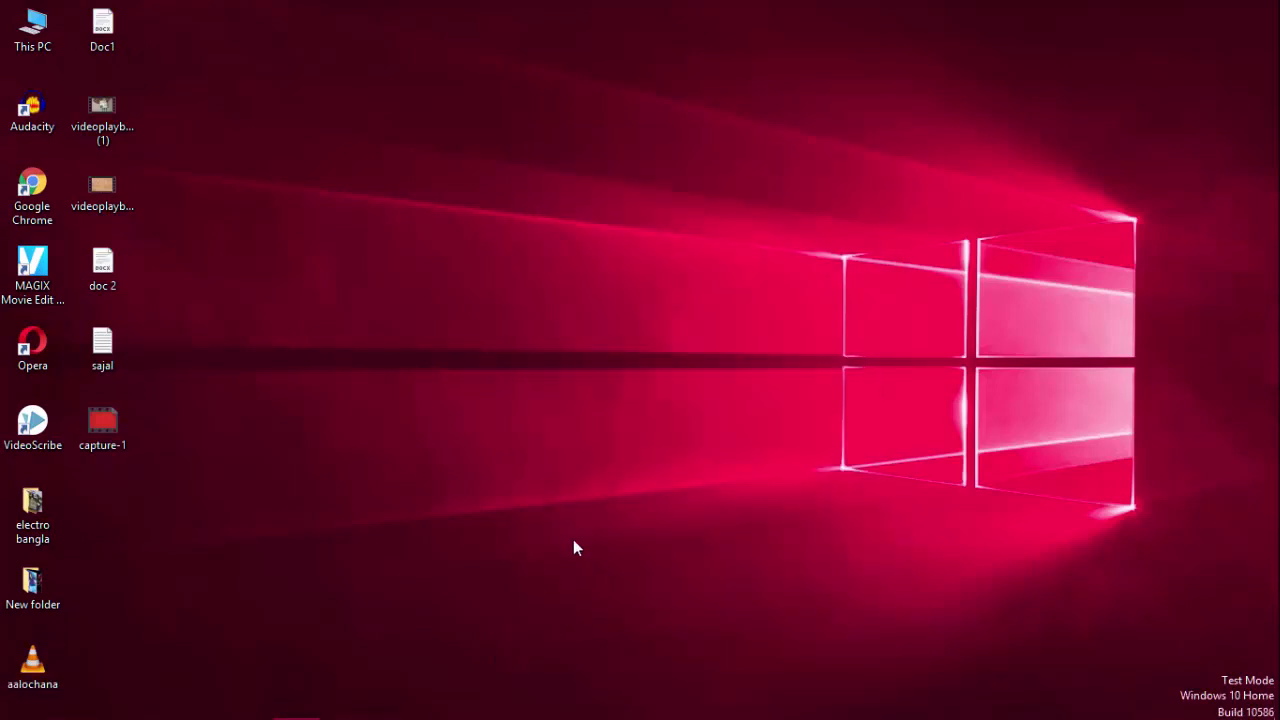
Step: Reopen the taskbar properties, set the taskbar location on screen to Top and apply it
mouse_move(576, 718)
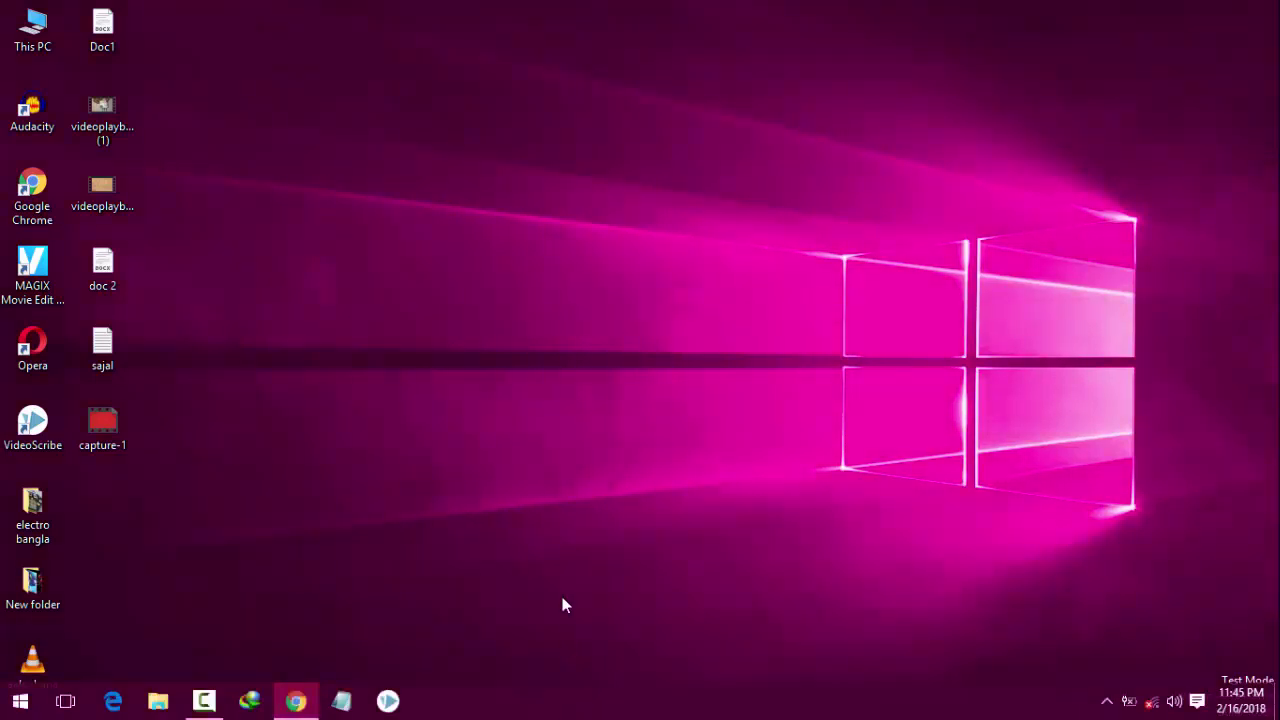
right_click(544, 706)
left_click(582, 678)
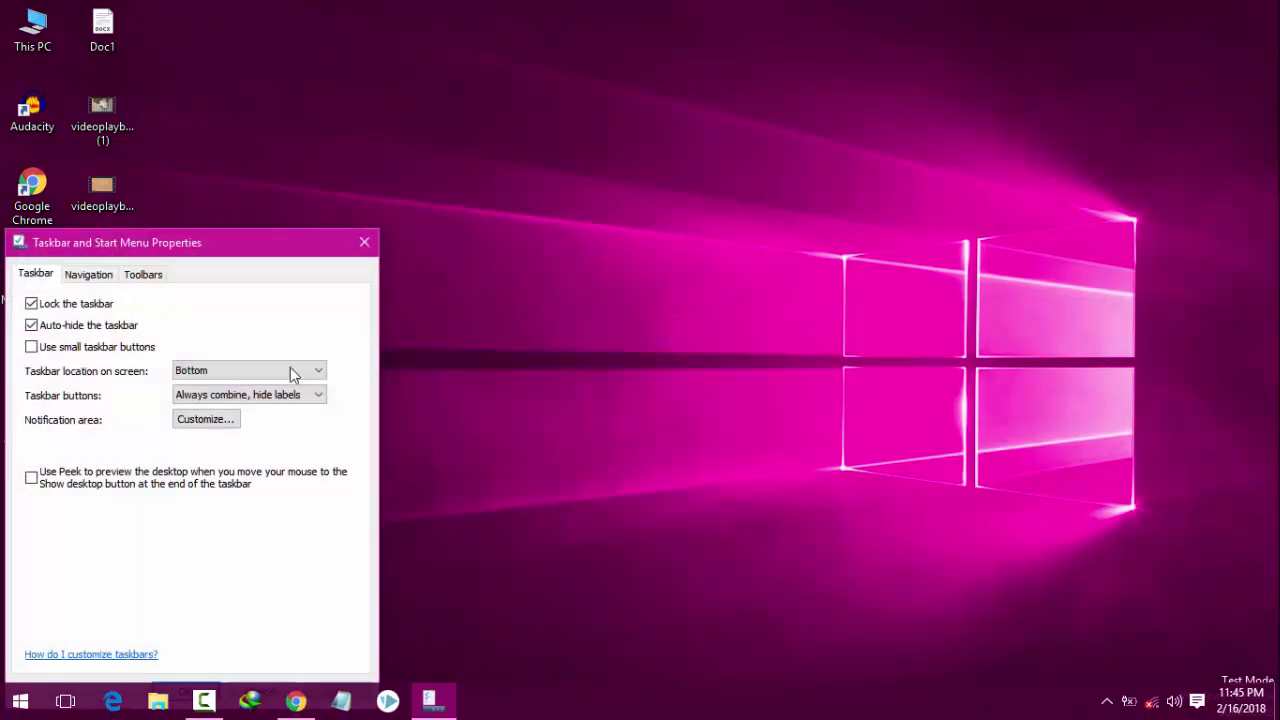
left_click_drag(280, 255, 740, 140)
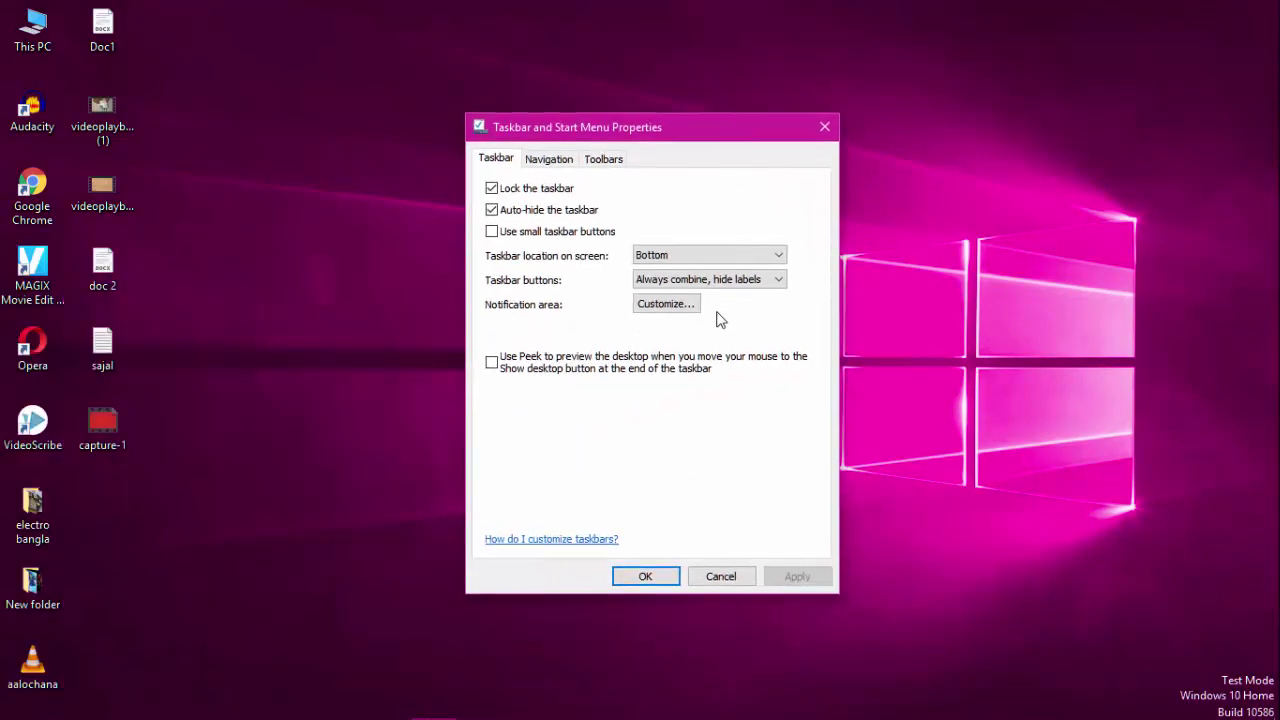
left_click(675, 254)
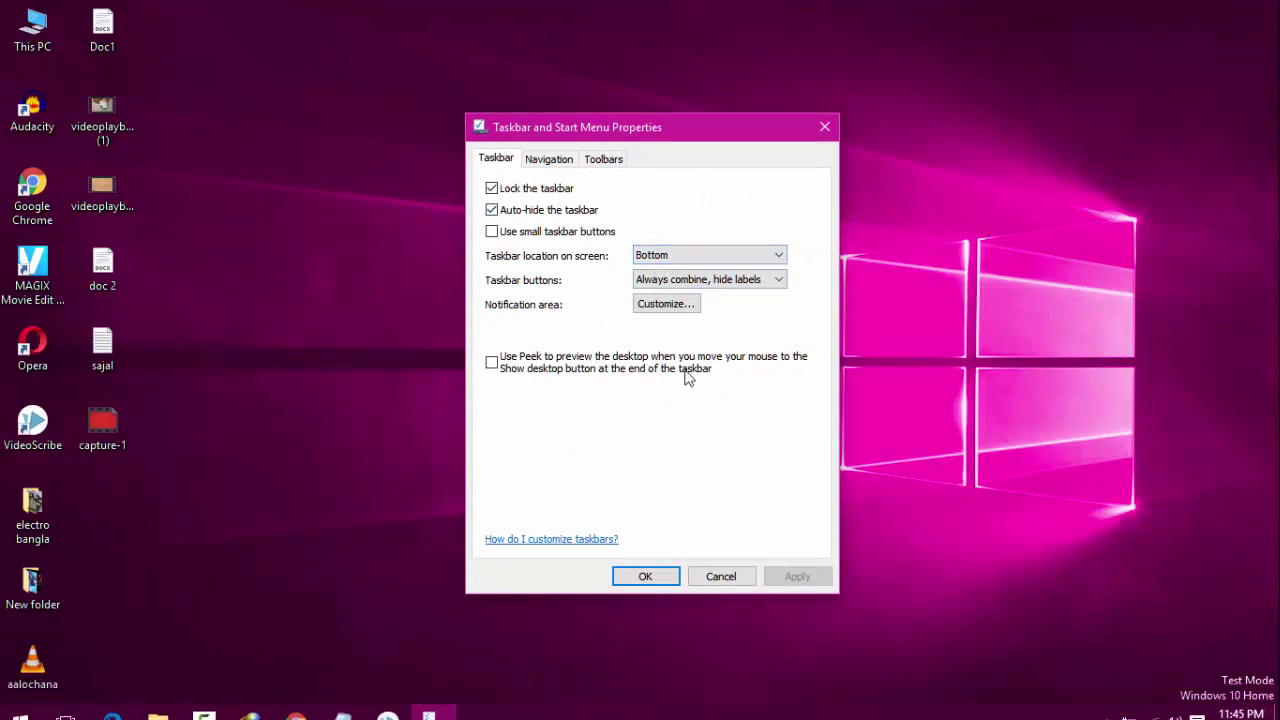
left_click(699, 260)
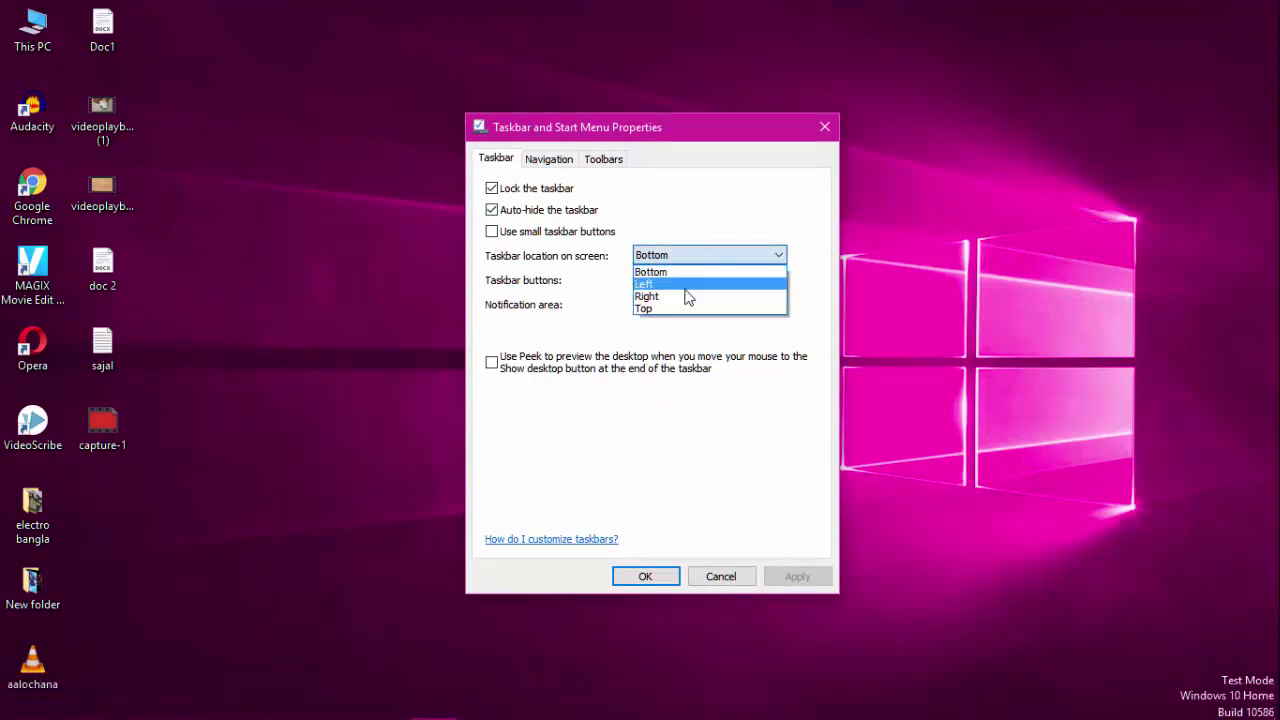
left_click(685, 310)
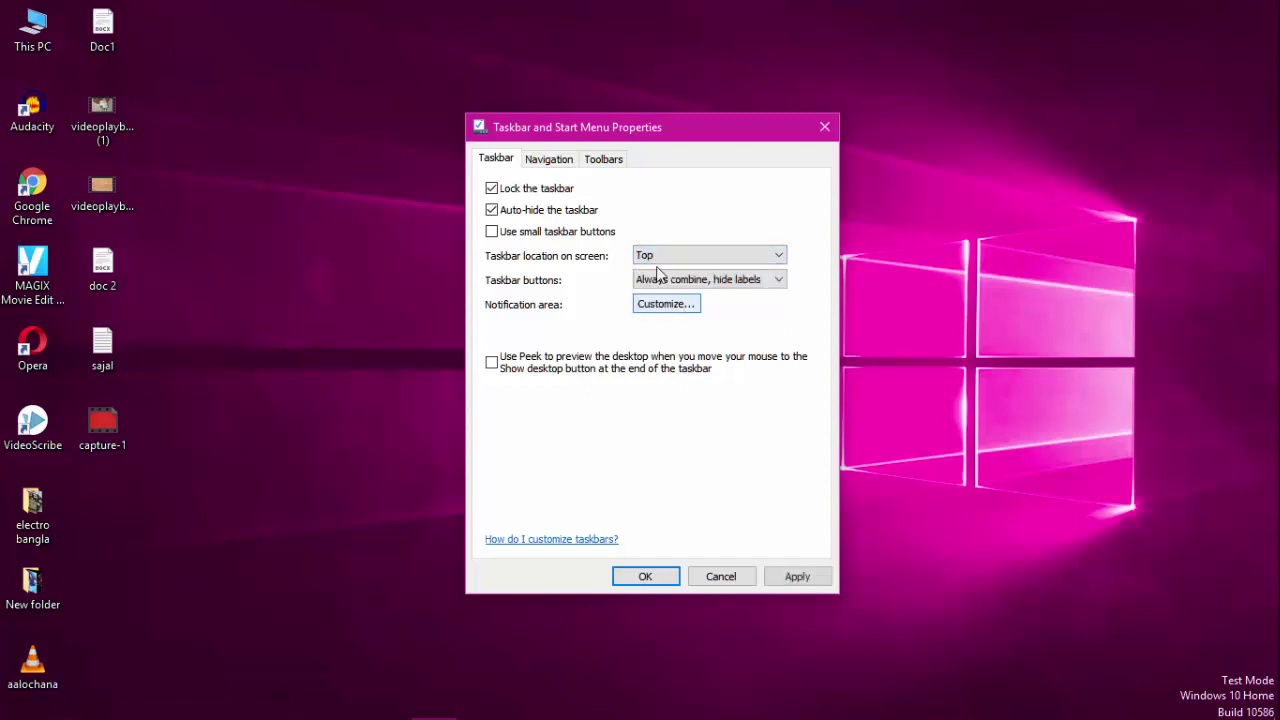
left_click(800, 577)
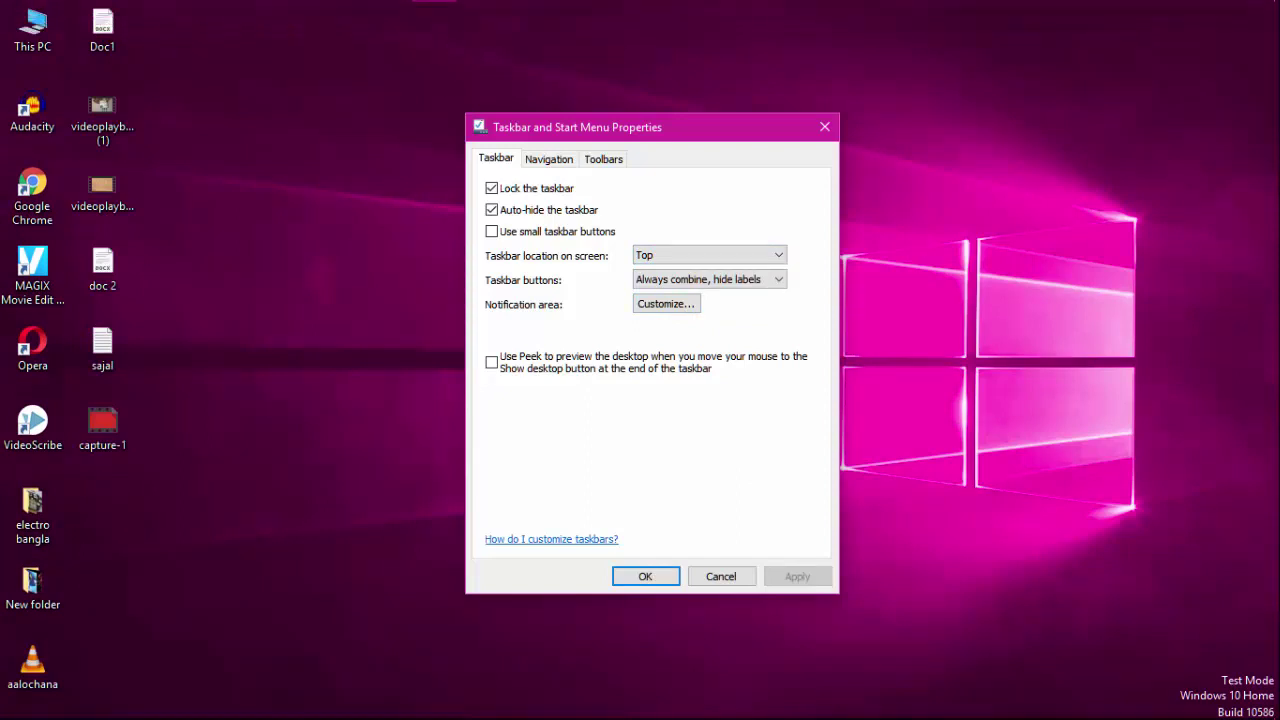
Step: Try the Left and Right options for the taskbar location on screen, applying each one
left_click(689, 256)
left_click(688, 285)
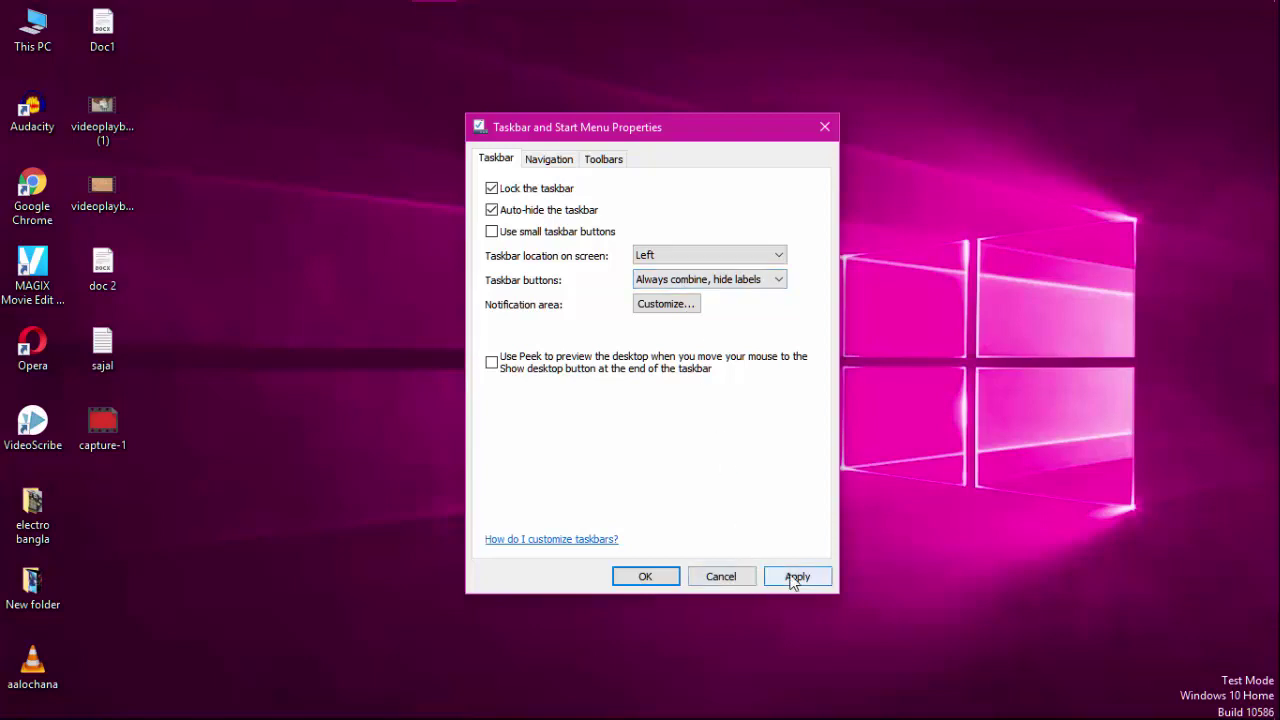
left_click(795, 576)
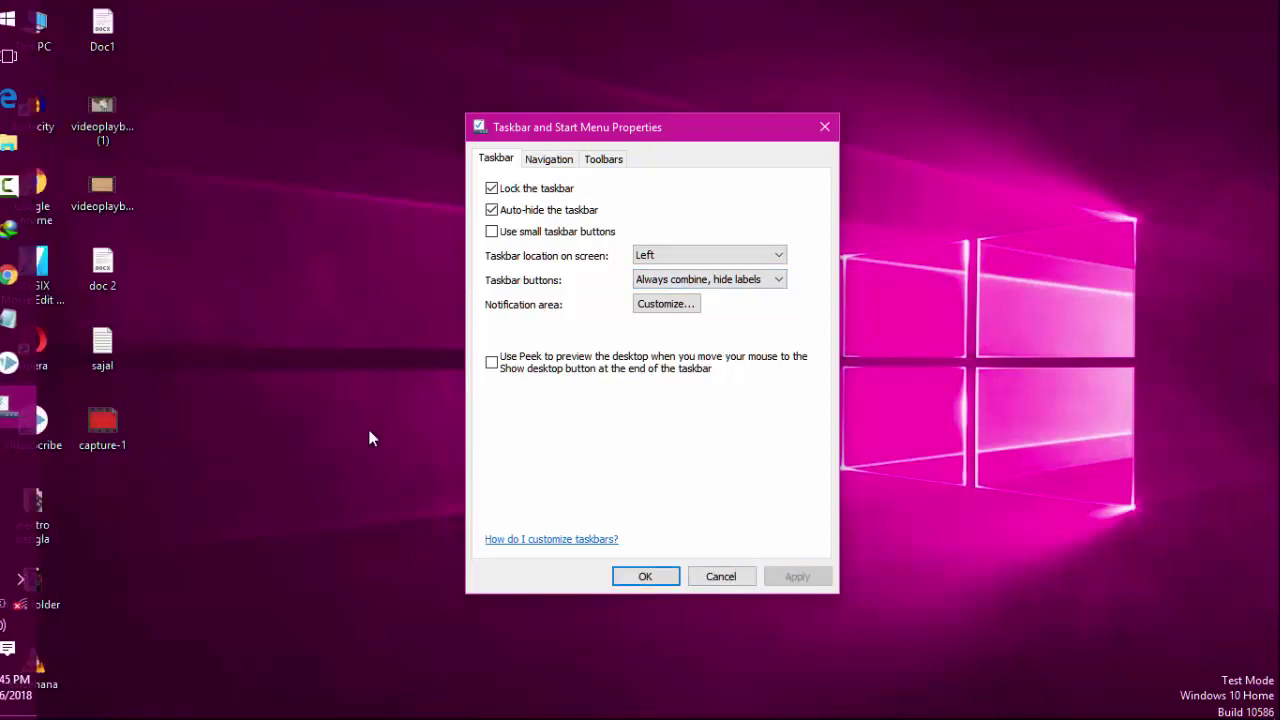
left_click(672, 256)
left_click(677, 298)
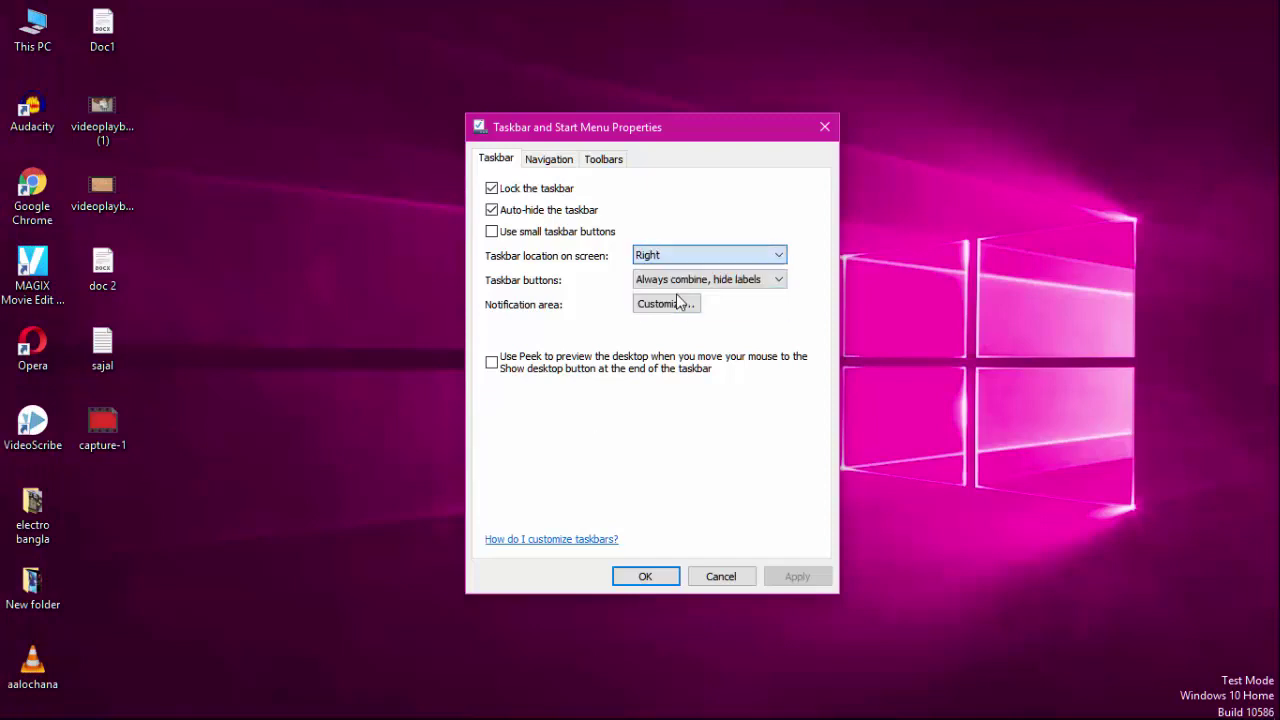
left_click(788, 578)
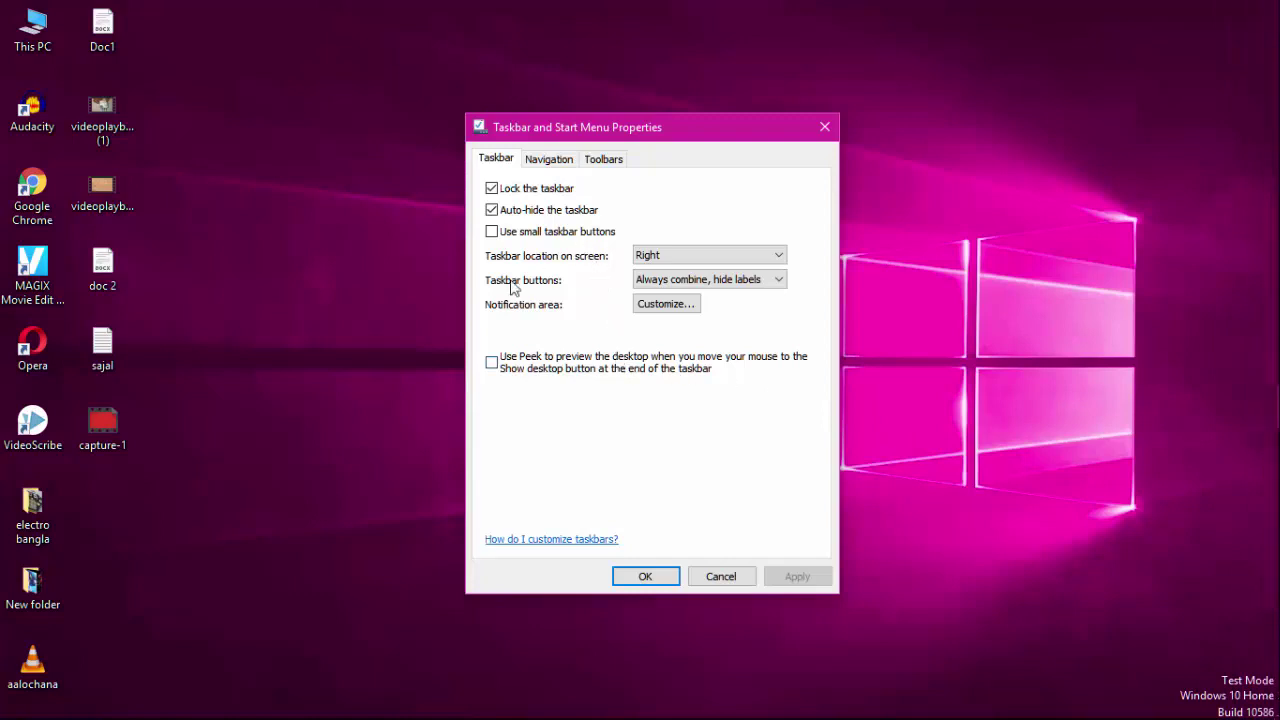
Step: Enable "Use small taskbar buttons", set the taskbar location on screen to Bottom and apply both settings
left_click(491, 232)
left_click(648, 259)
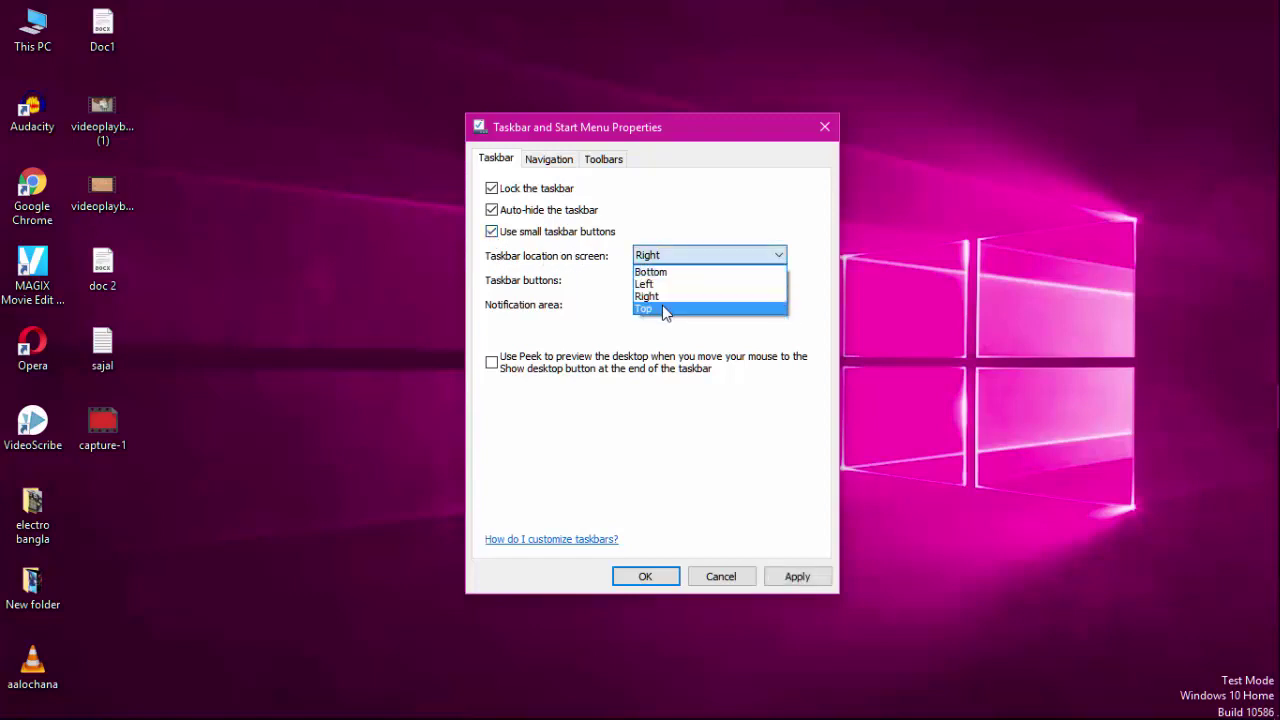
left_click(650, 272)
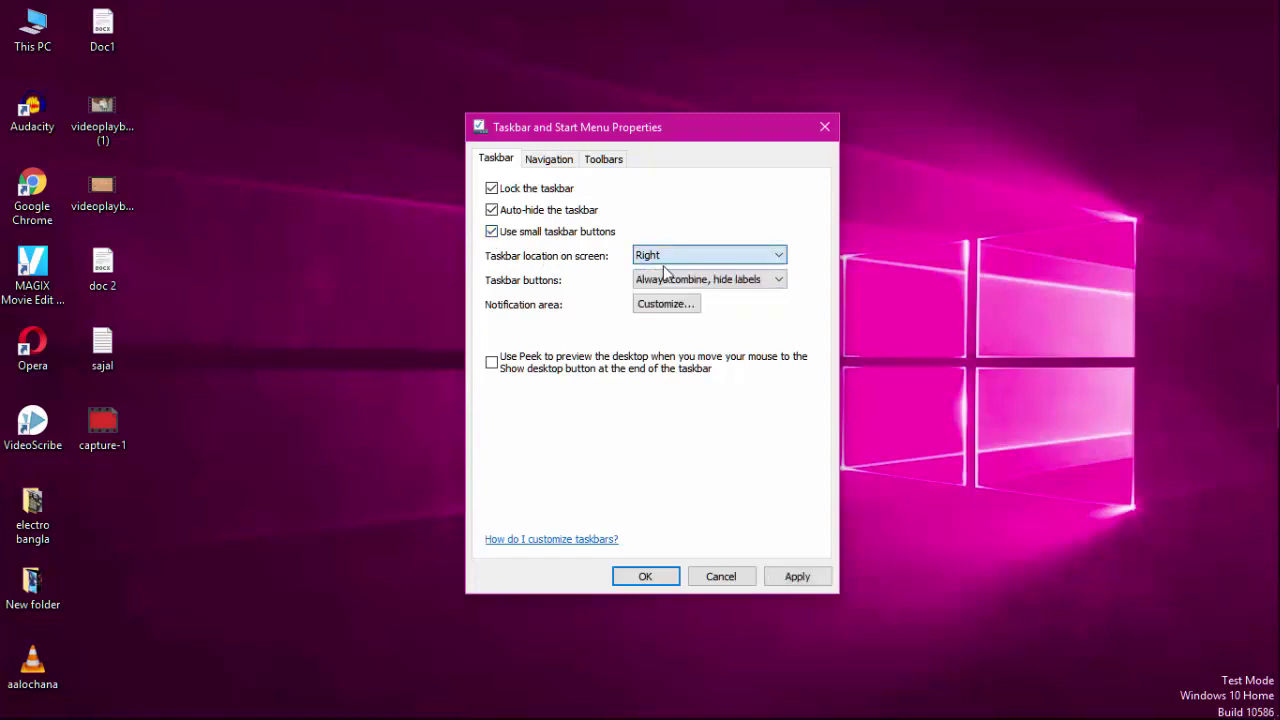
left_click(797, 578)
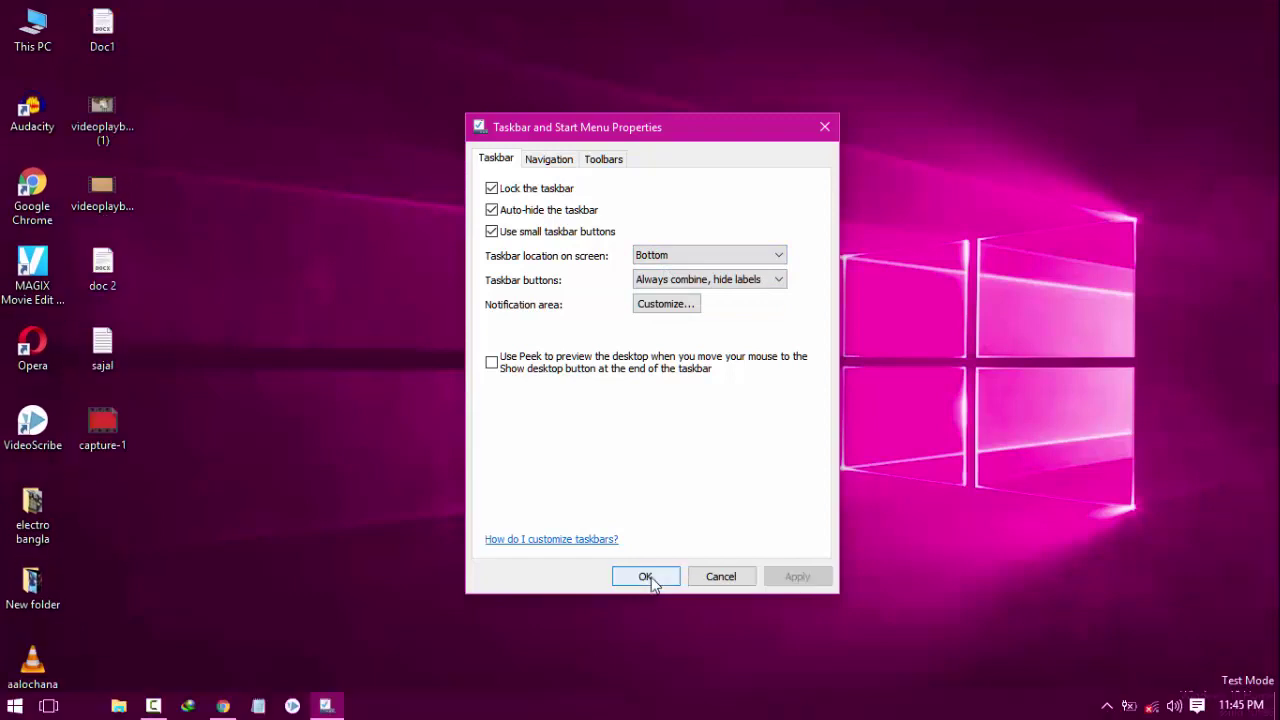
Step: Confirm and close the taskbar properties dialog, and refresh the desktop
left_click(647, 578)
mouse_move(222, 717)
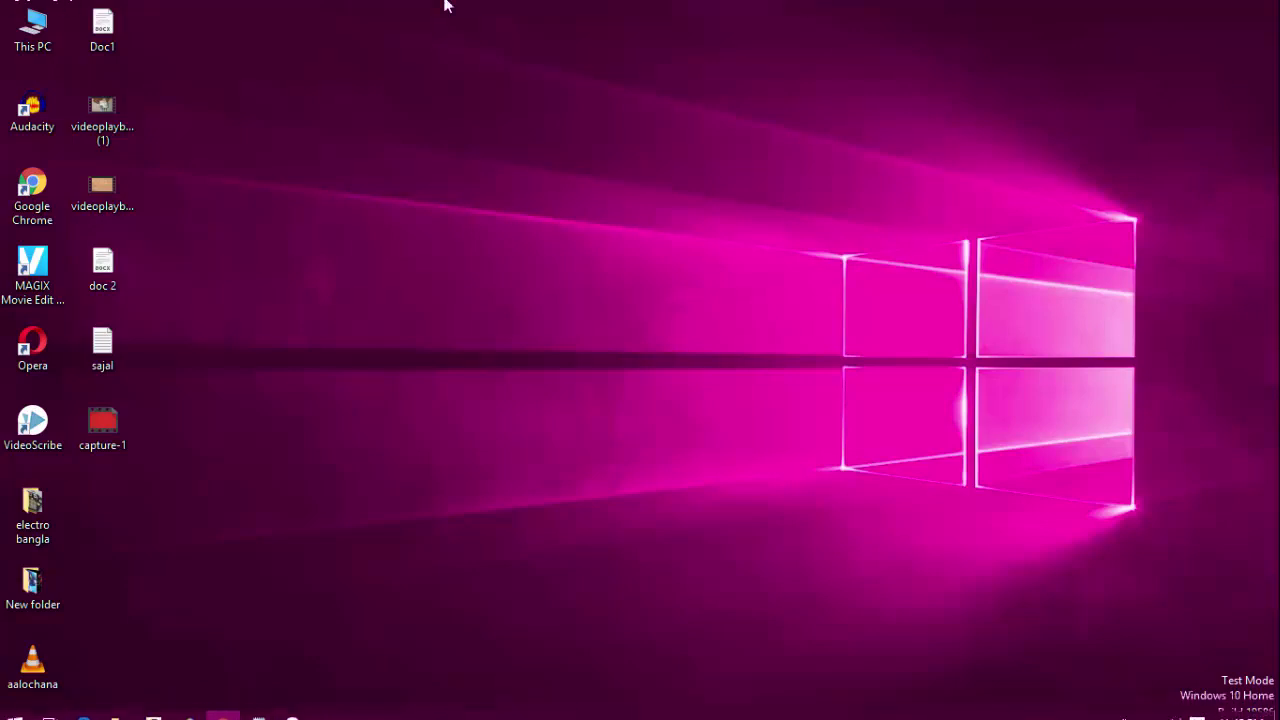
right_click(592, 339)
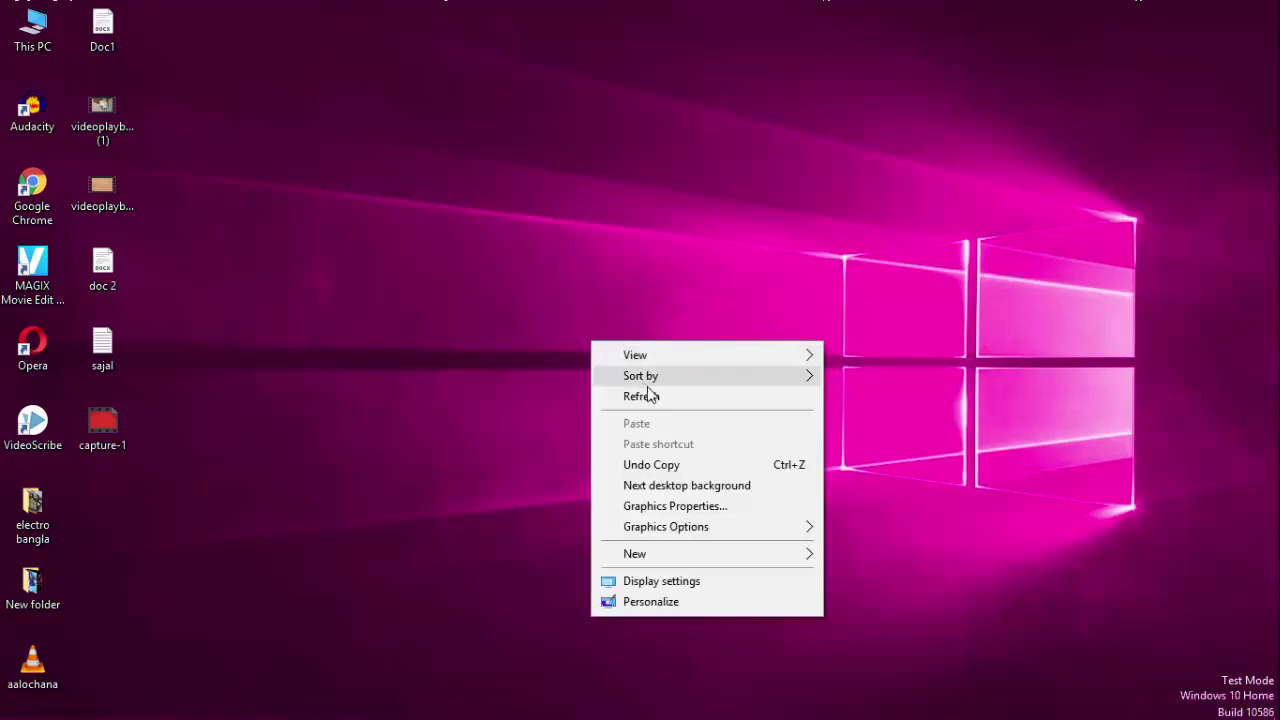
left_click(649, 394)
mouse_move(582, 717)
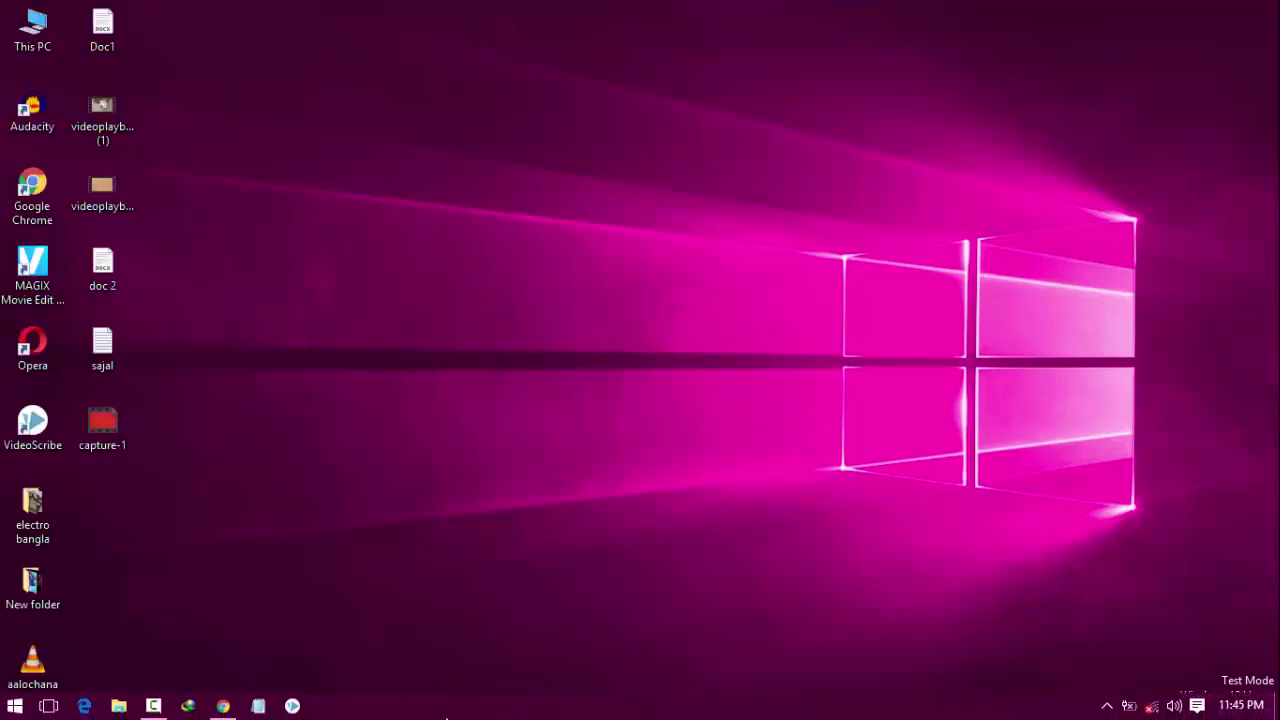
Step: Unpin VideoScribe and Notepad from the taskbar, and close the running Google Chrome window
right_click(296, 708)
left_click(255, 673)
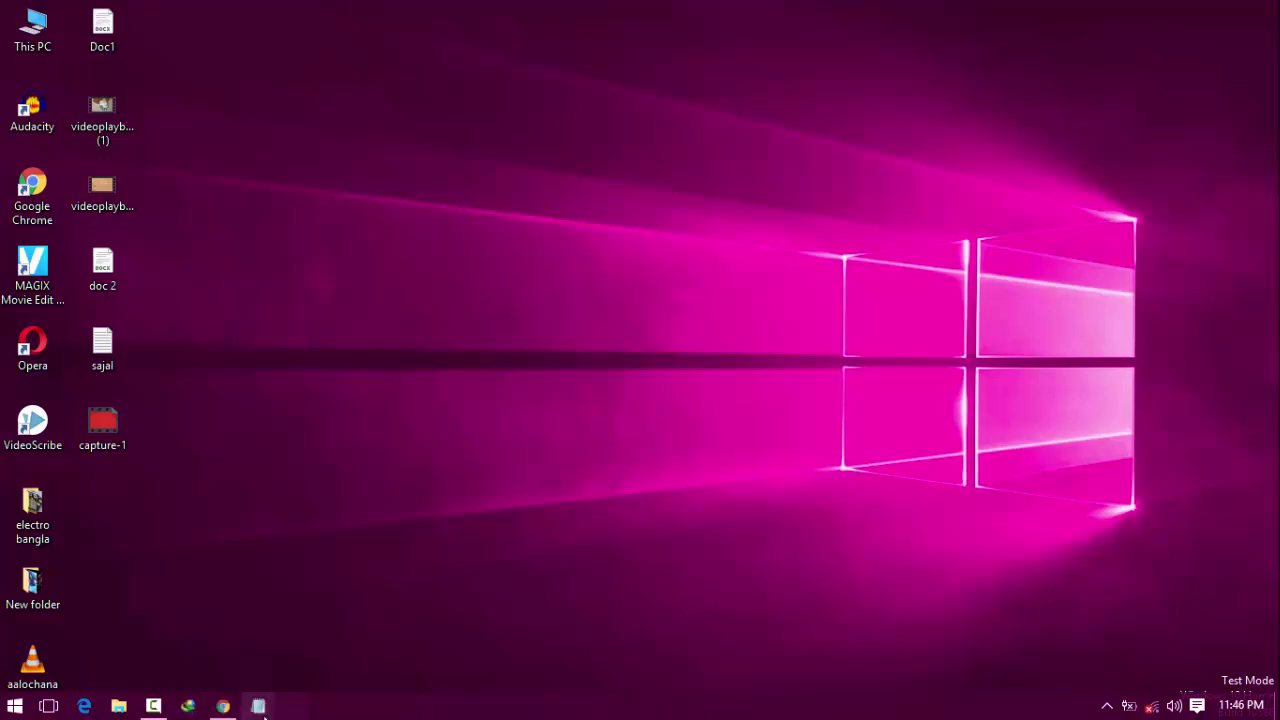
right_click(262, 710)
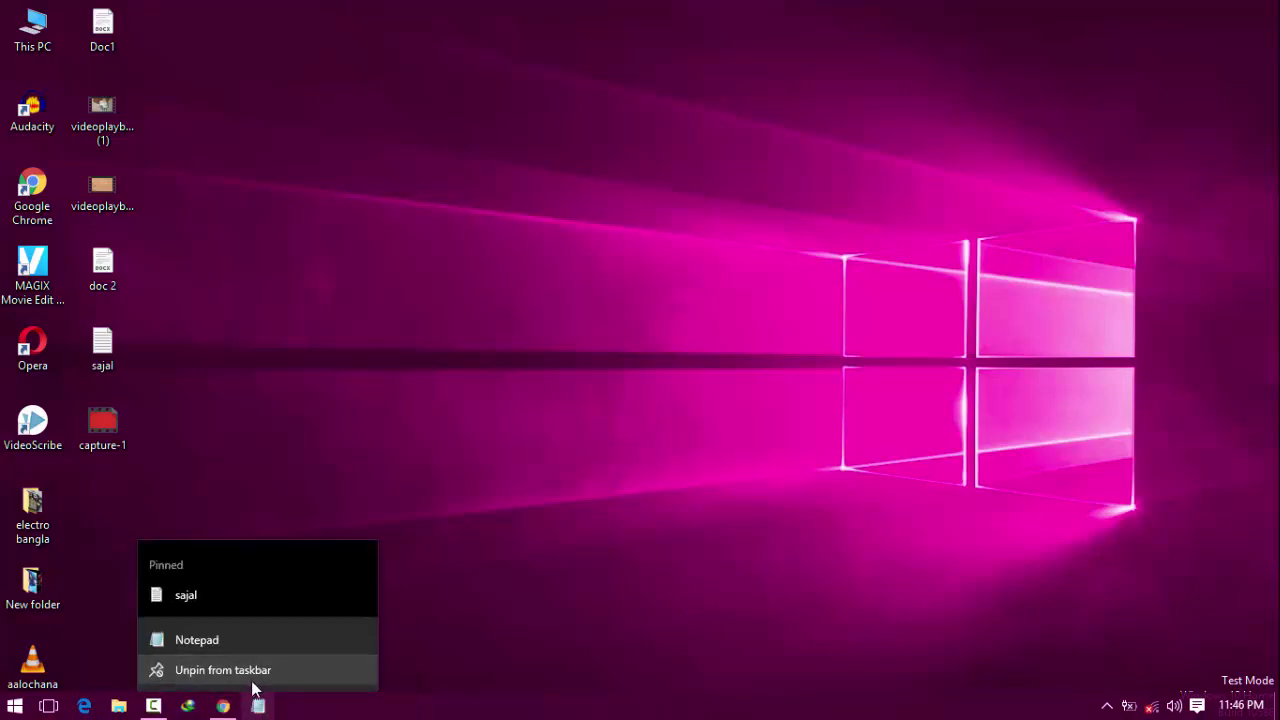
left_click(255, 673)
left_click(223, 706)
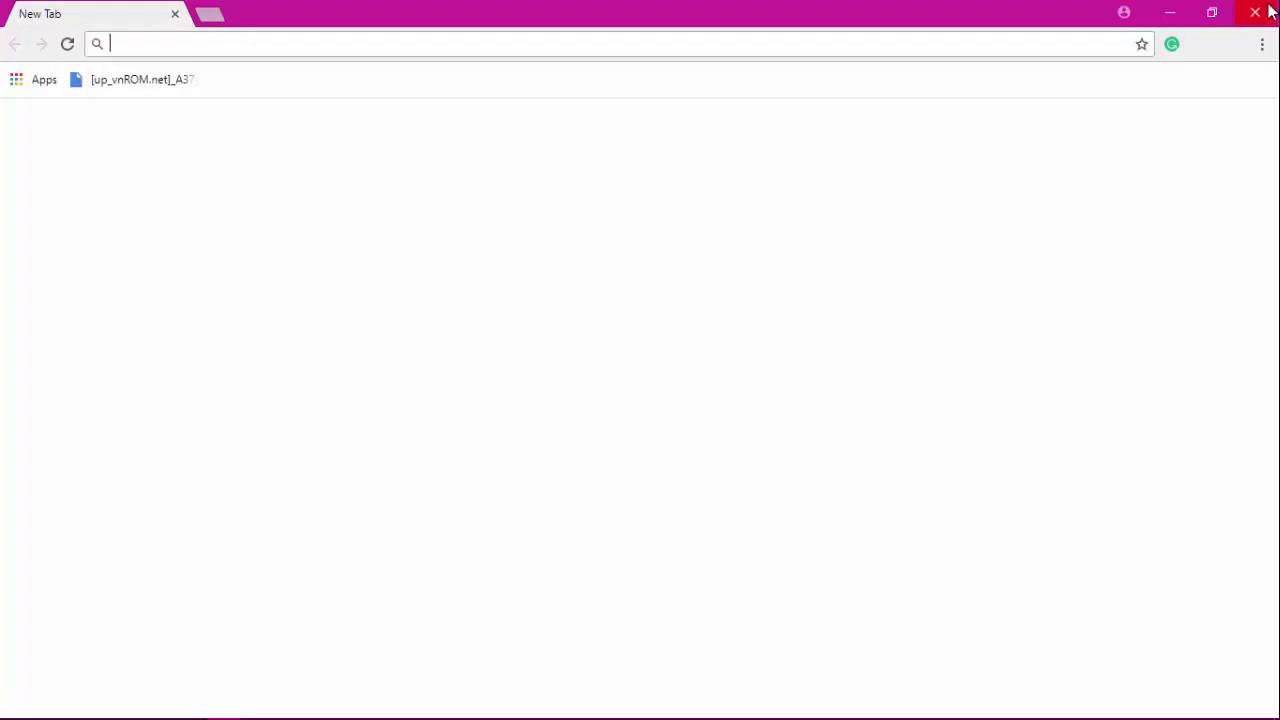
left_click(1267, 9)
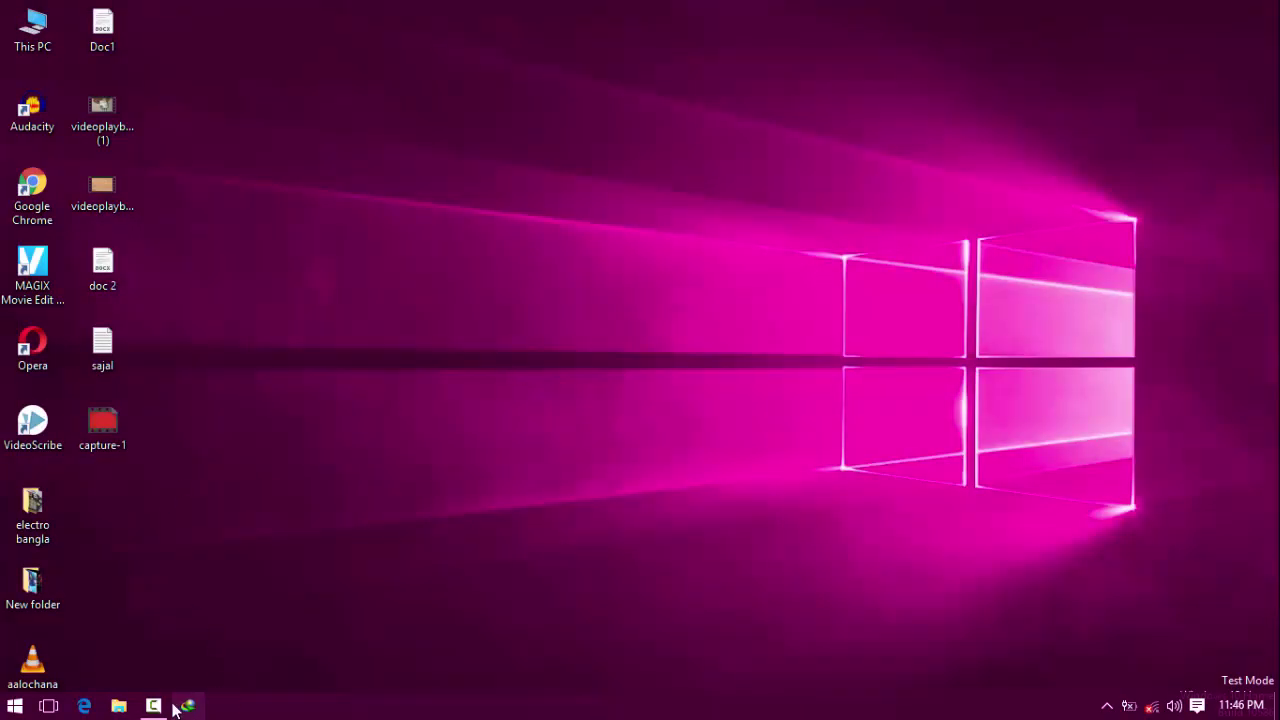
right_click(428, 547)
left_click(492, 316)
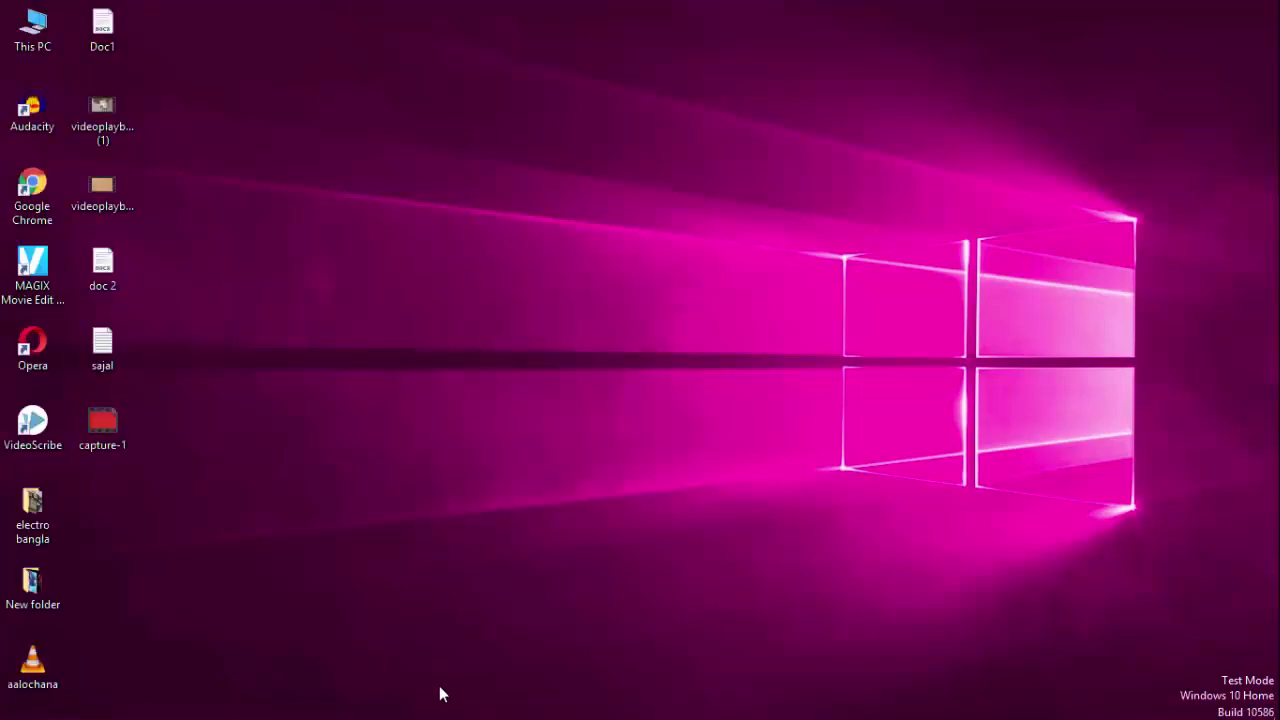
right_click(392, 705)
left_click(363, 589)
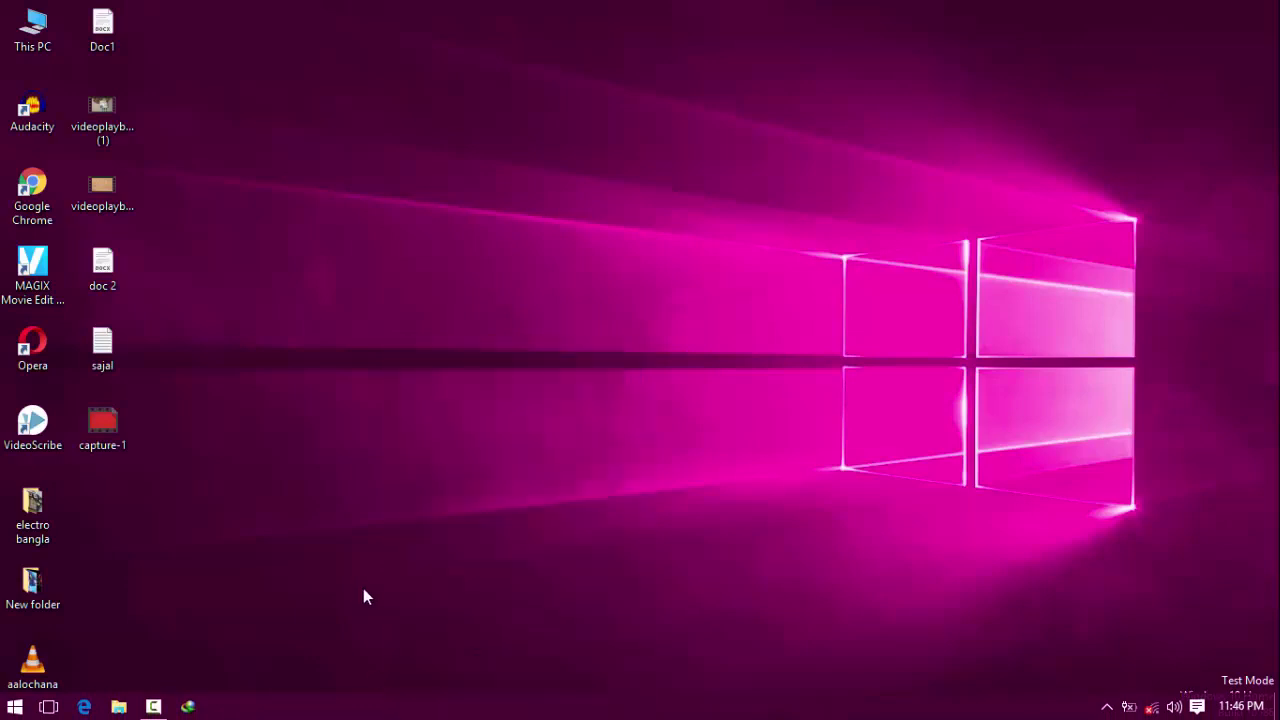